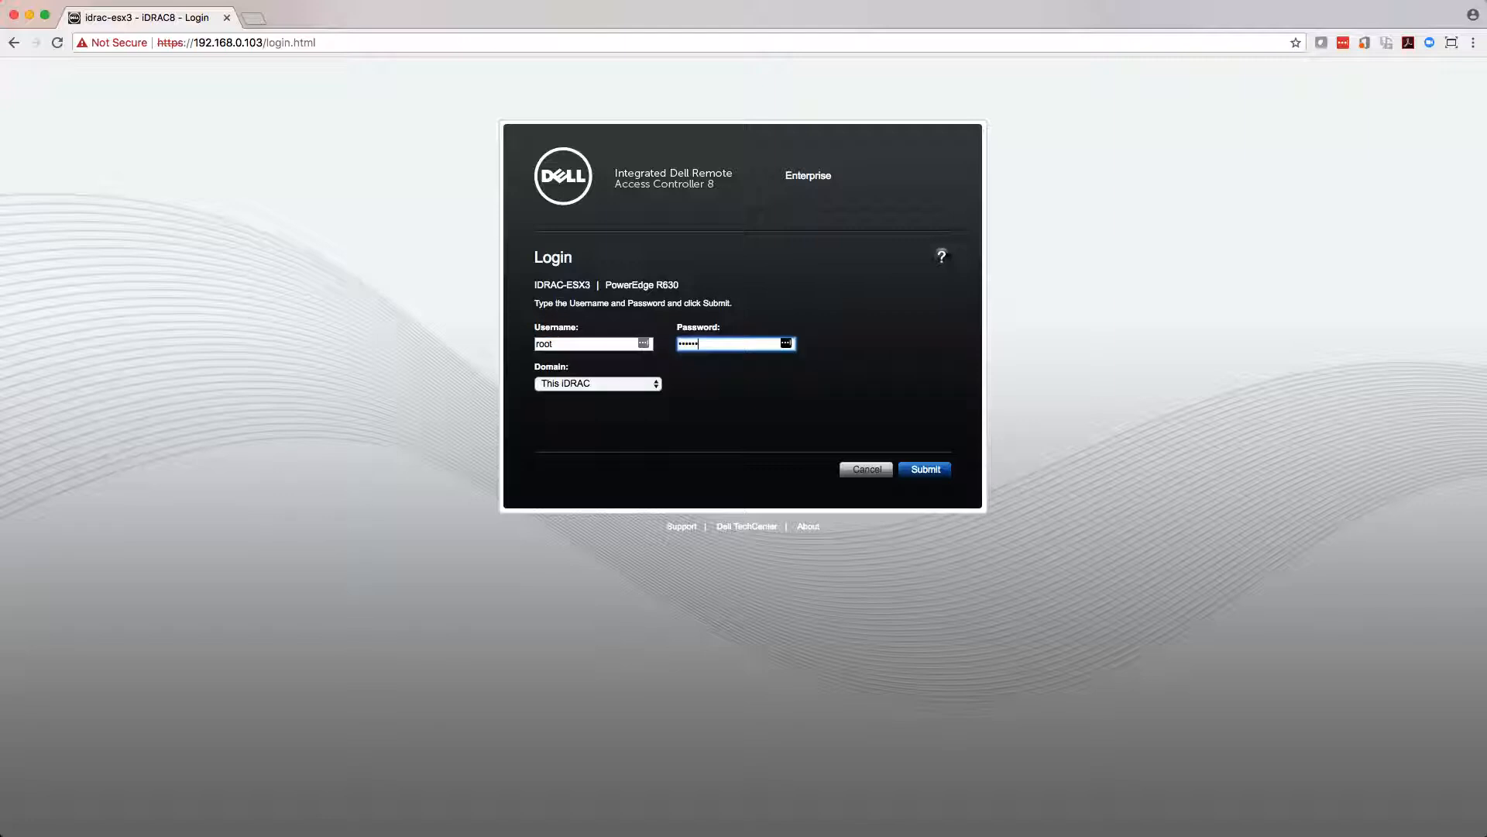
Sign in to the iDRAC and set the next boot device to BIOS Setup in the server's virtual console
click(925, 469)
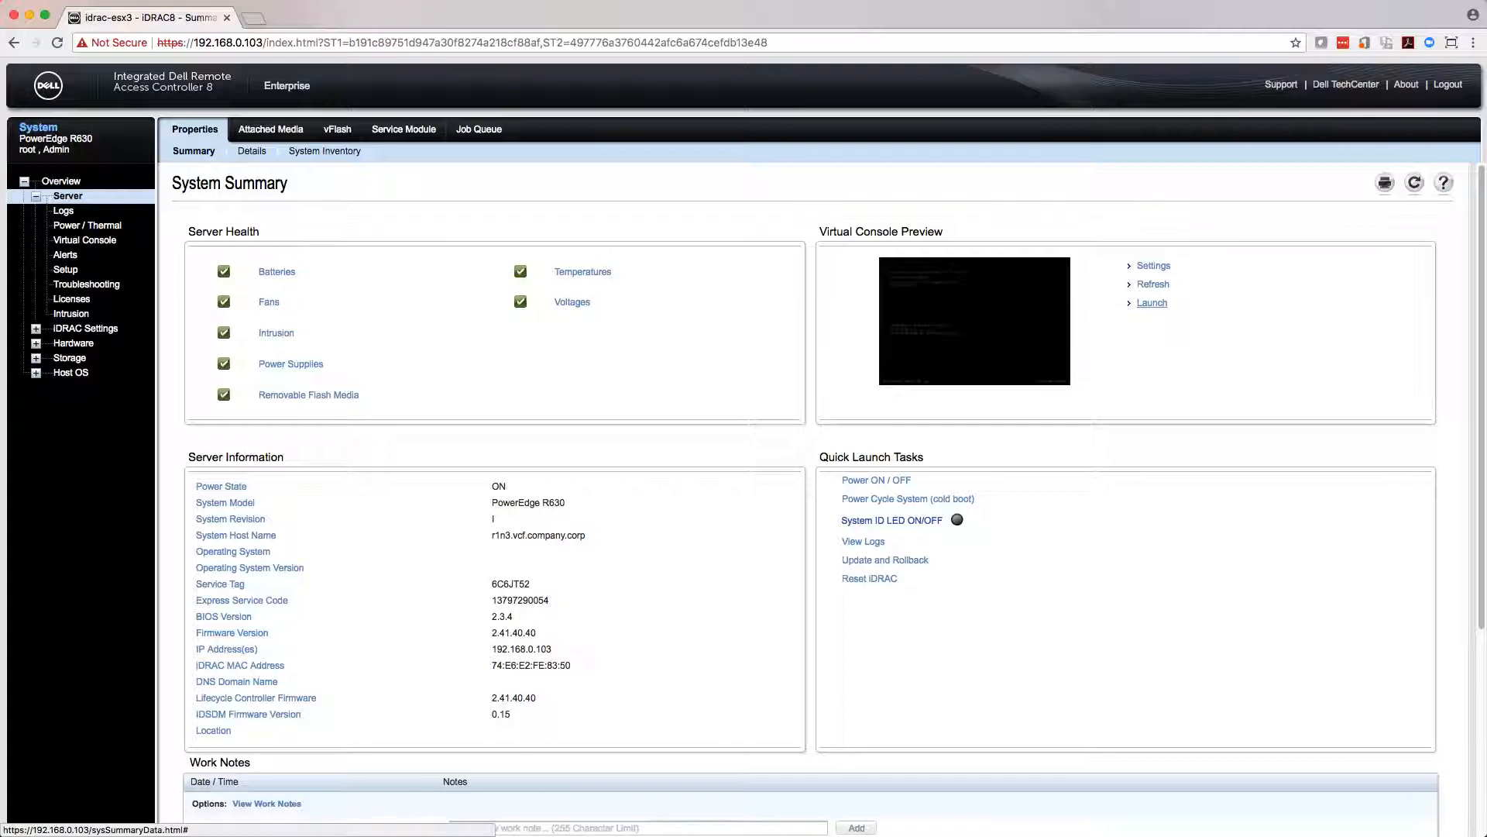
click(1152, 303)
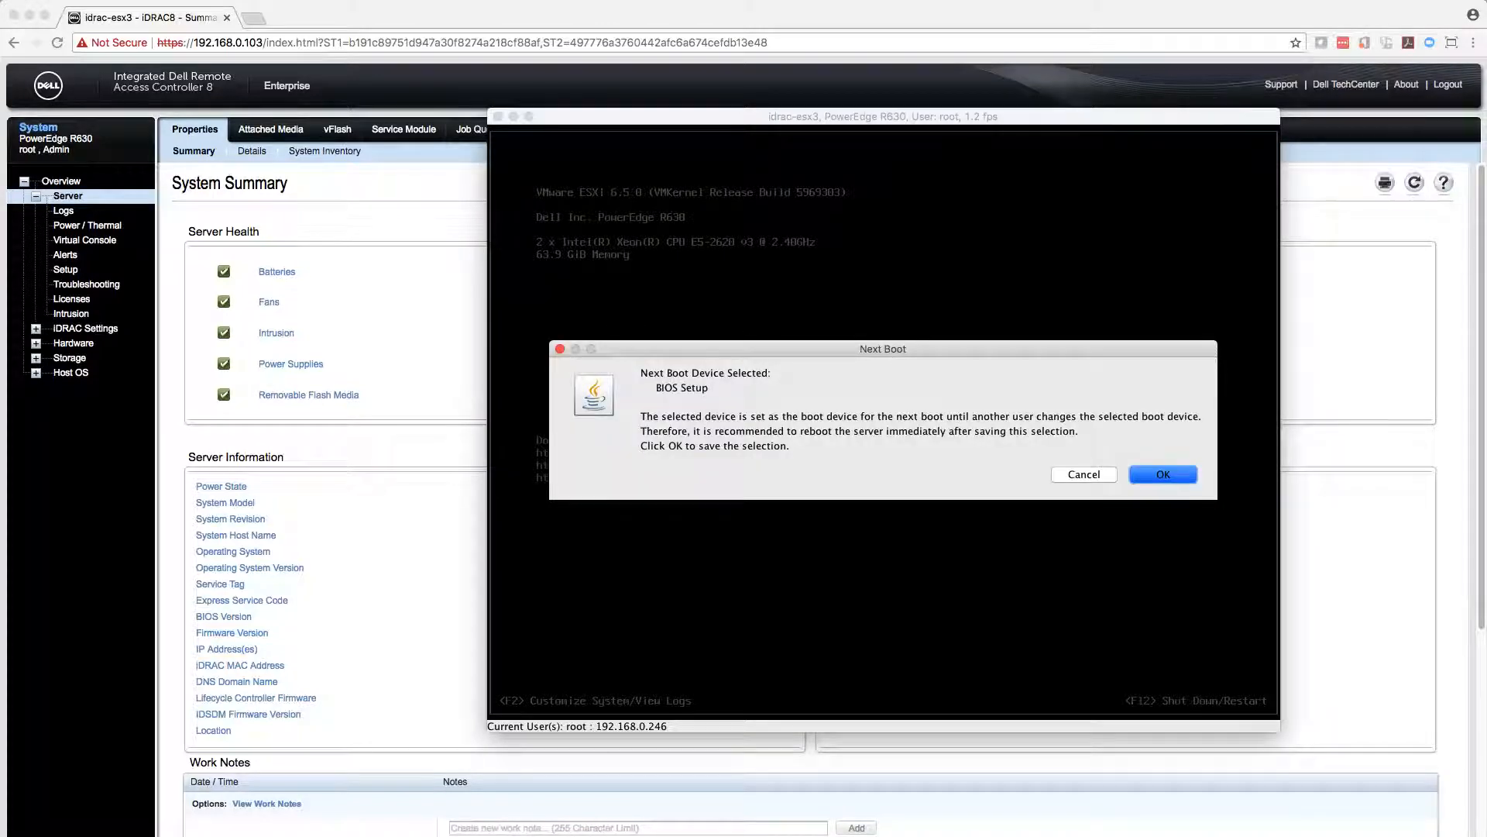
key(Return)
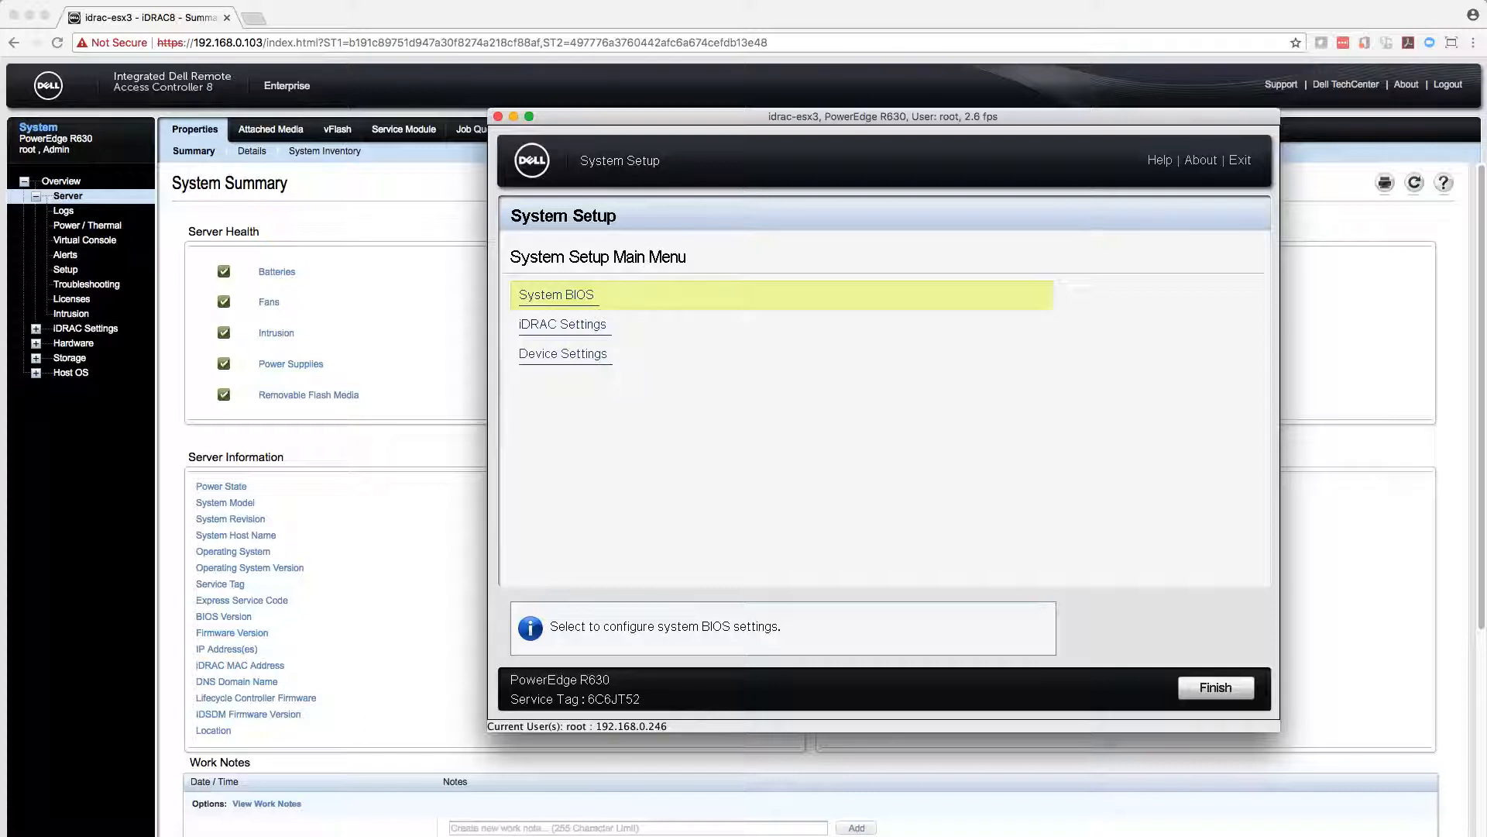
Examine the System Information page in the System BIOS settings
key(Return)
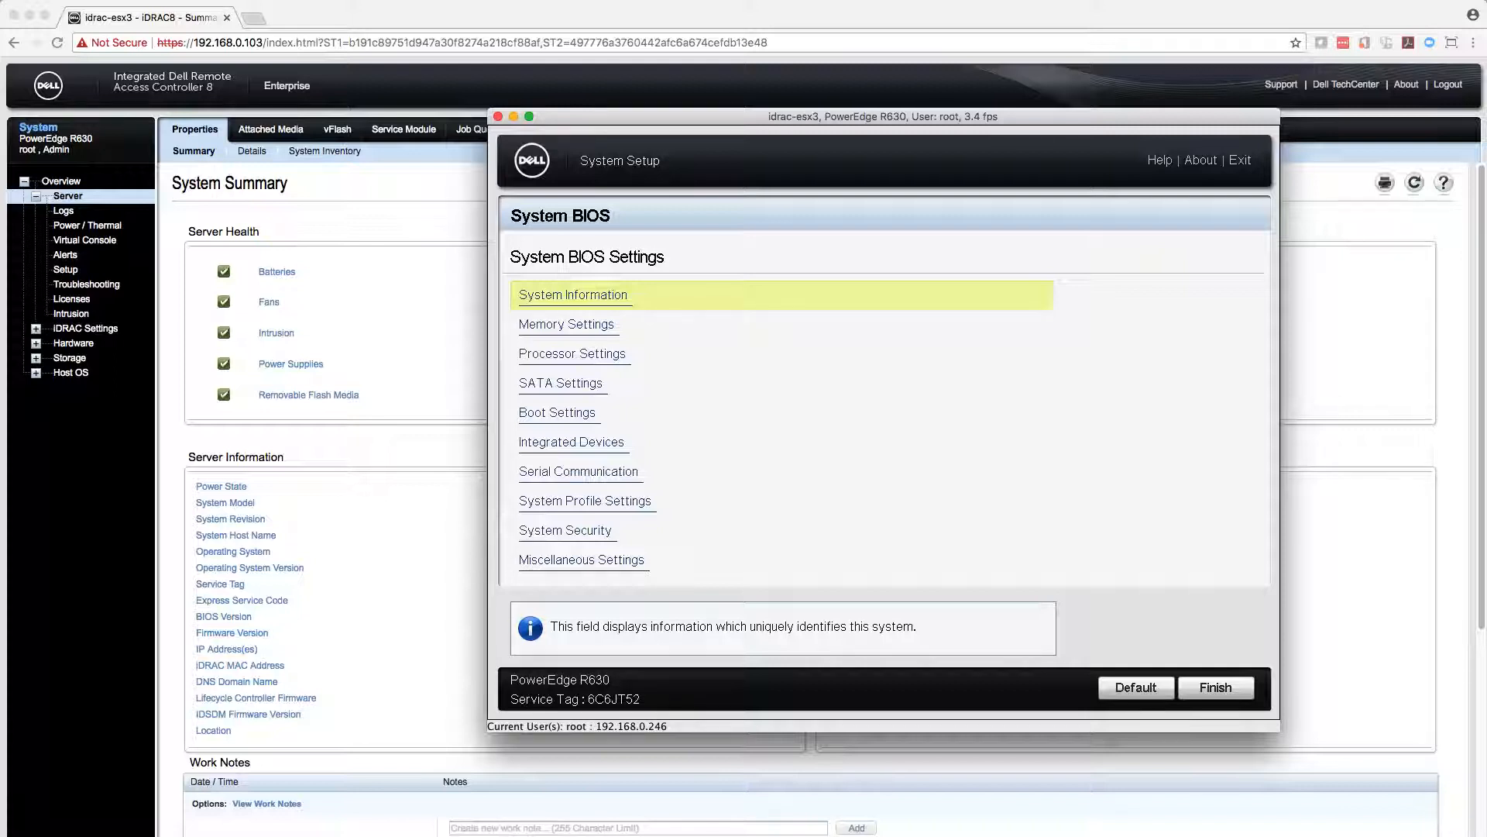
key(Return)
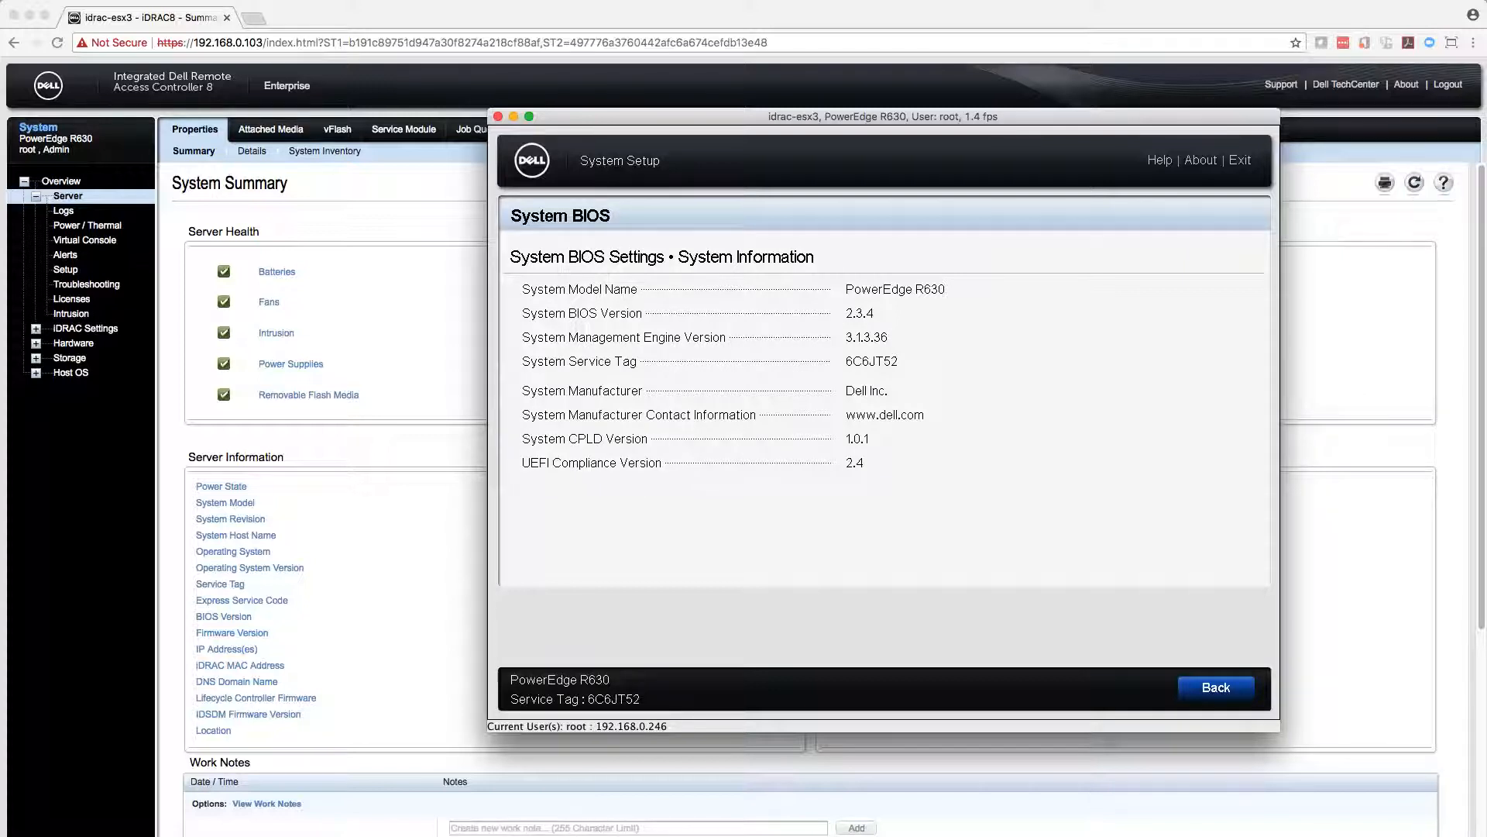
key(Escape)
Examine the Memory Settings page of the System BIOS, including memory testing, operating mode and node interleaving
key(Down)
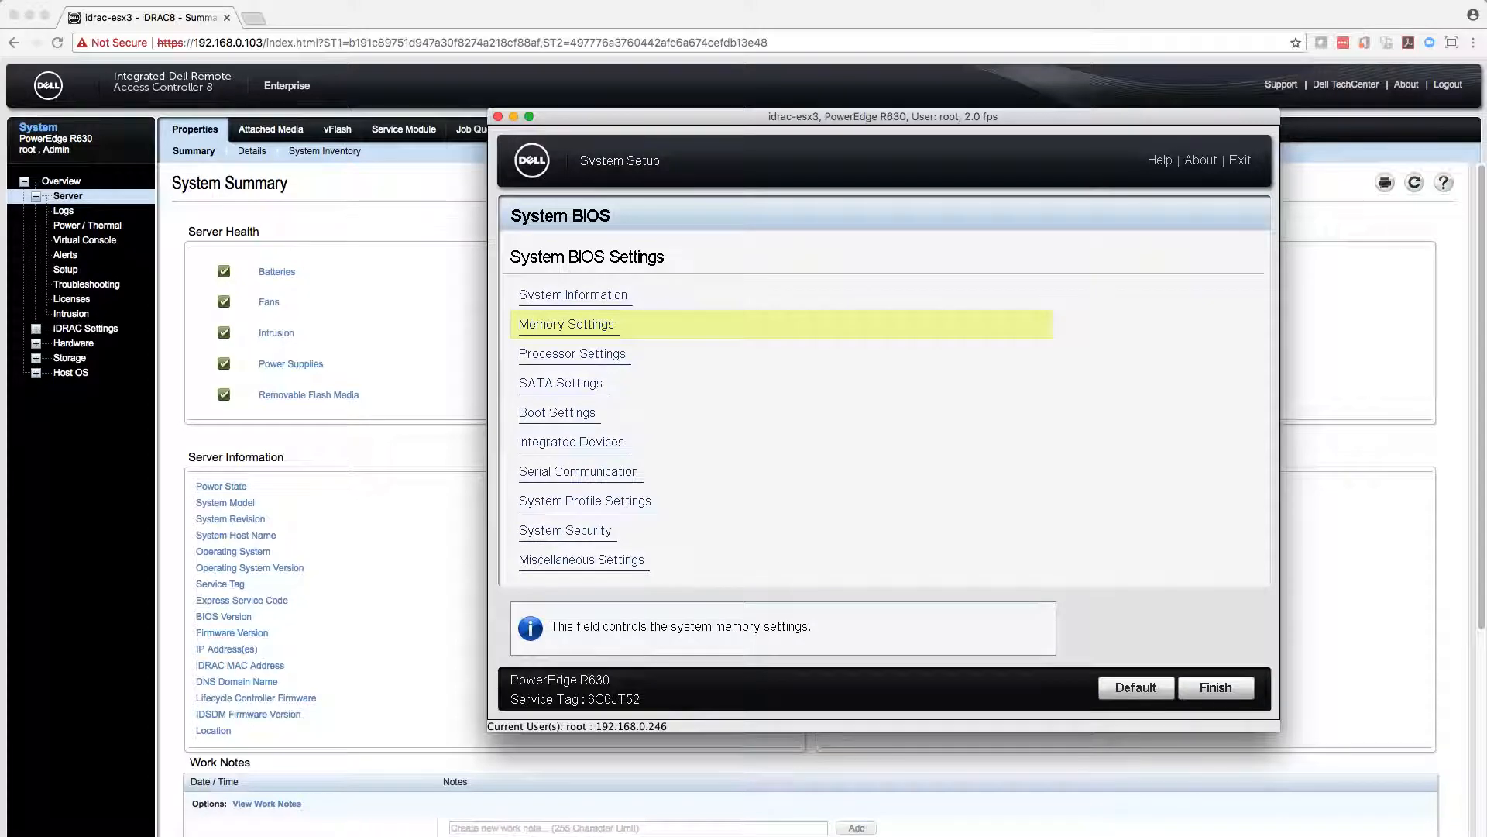
key(Return)
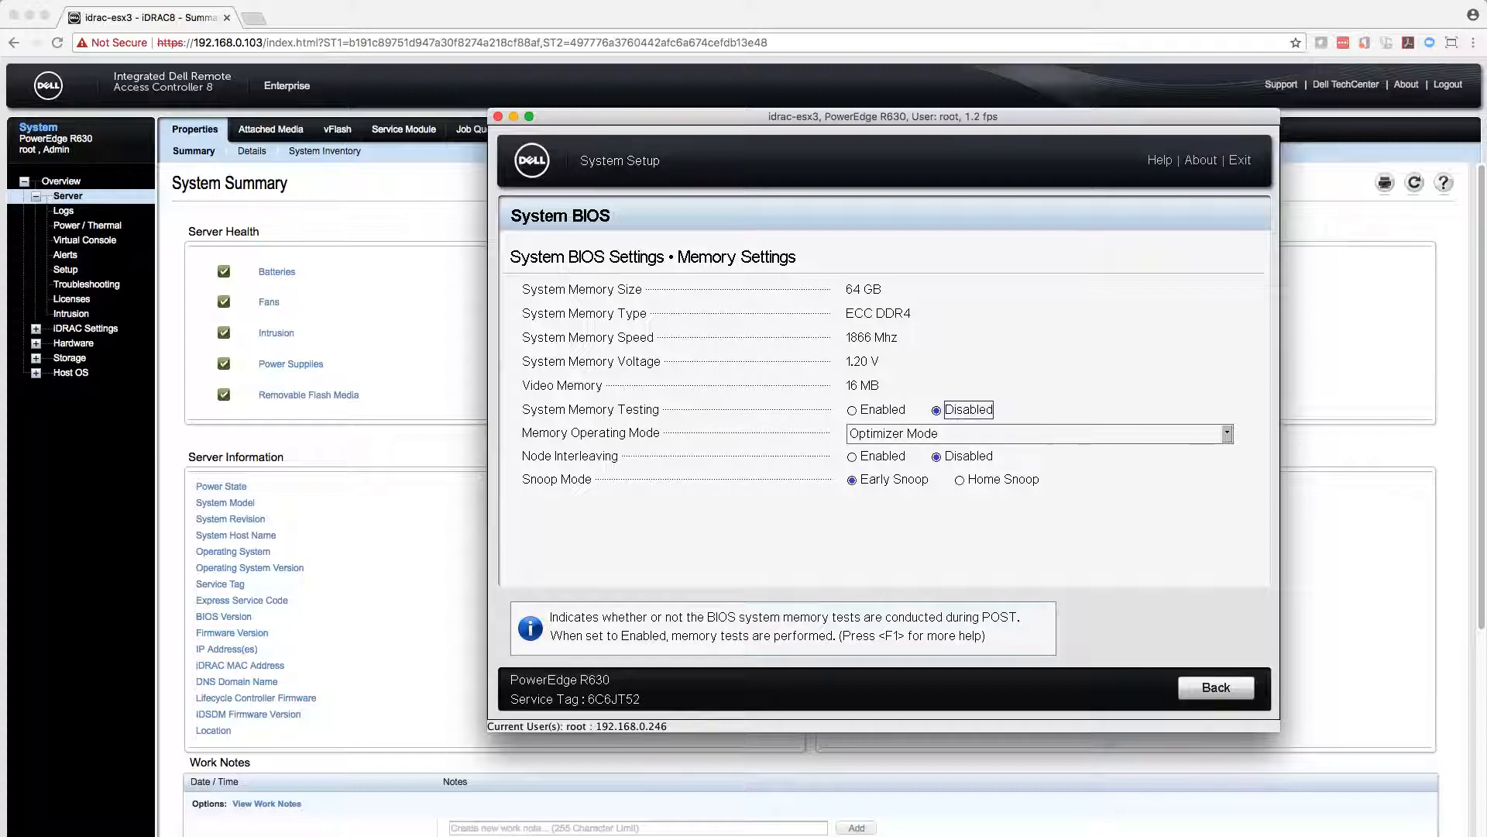
key(Tab)
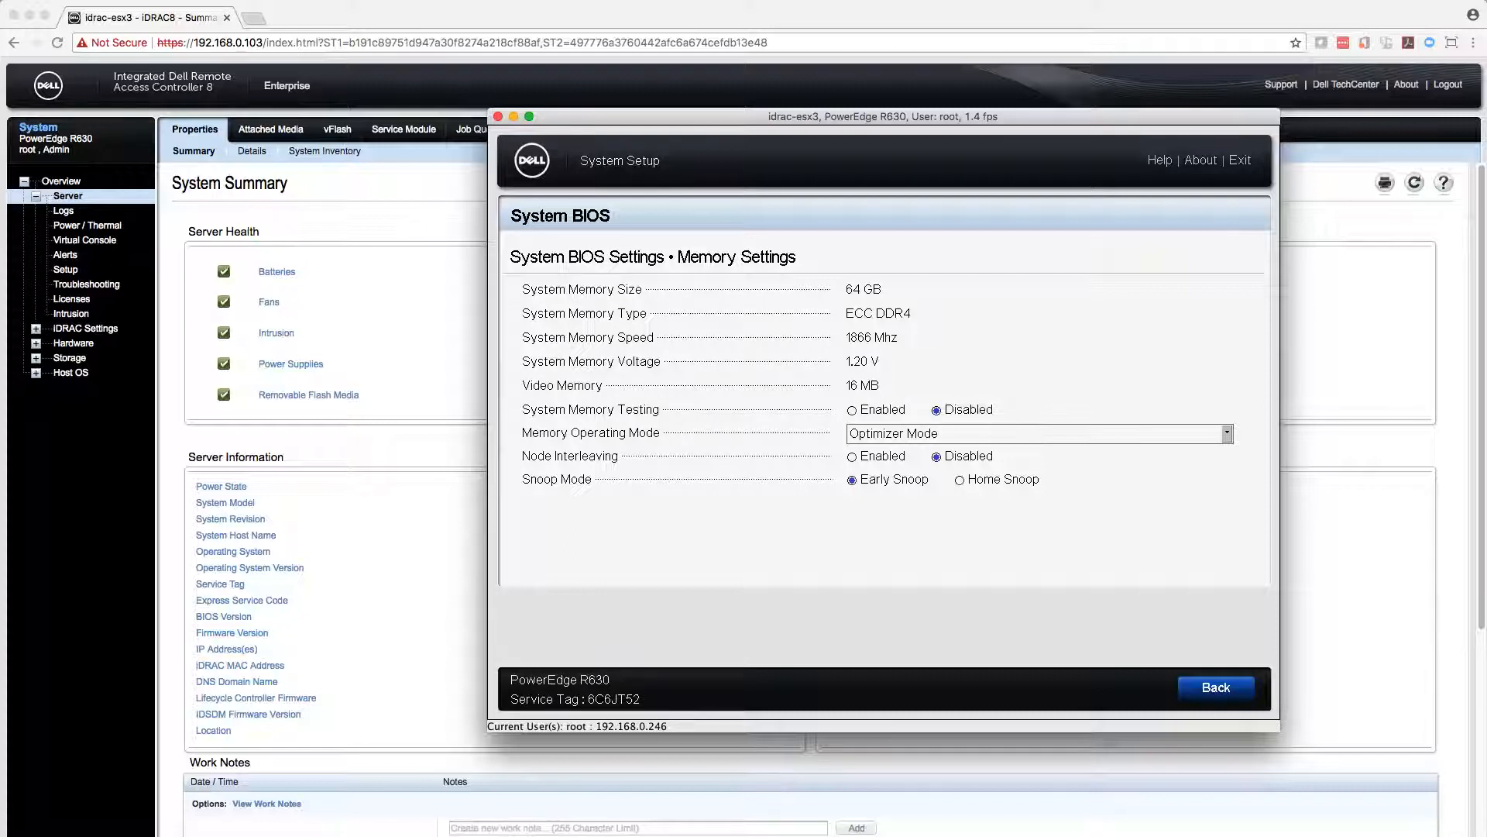
key(Return)
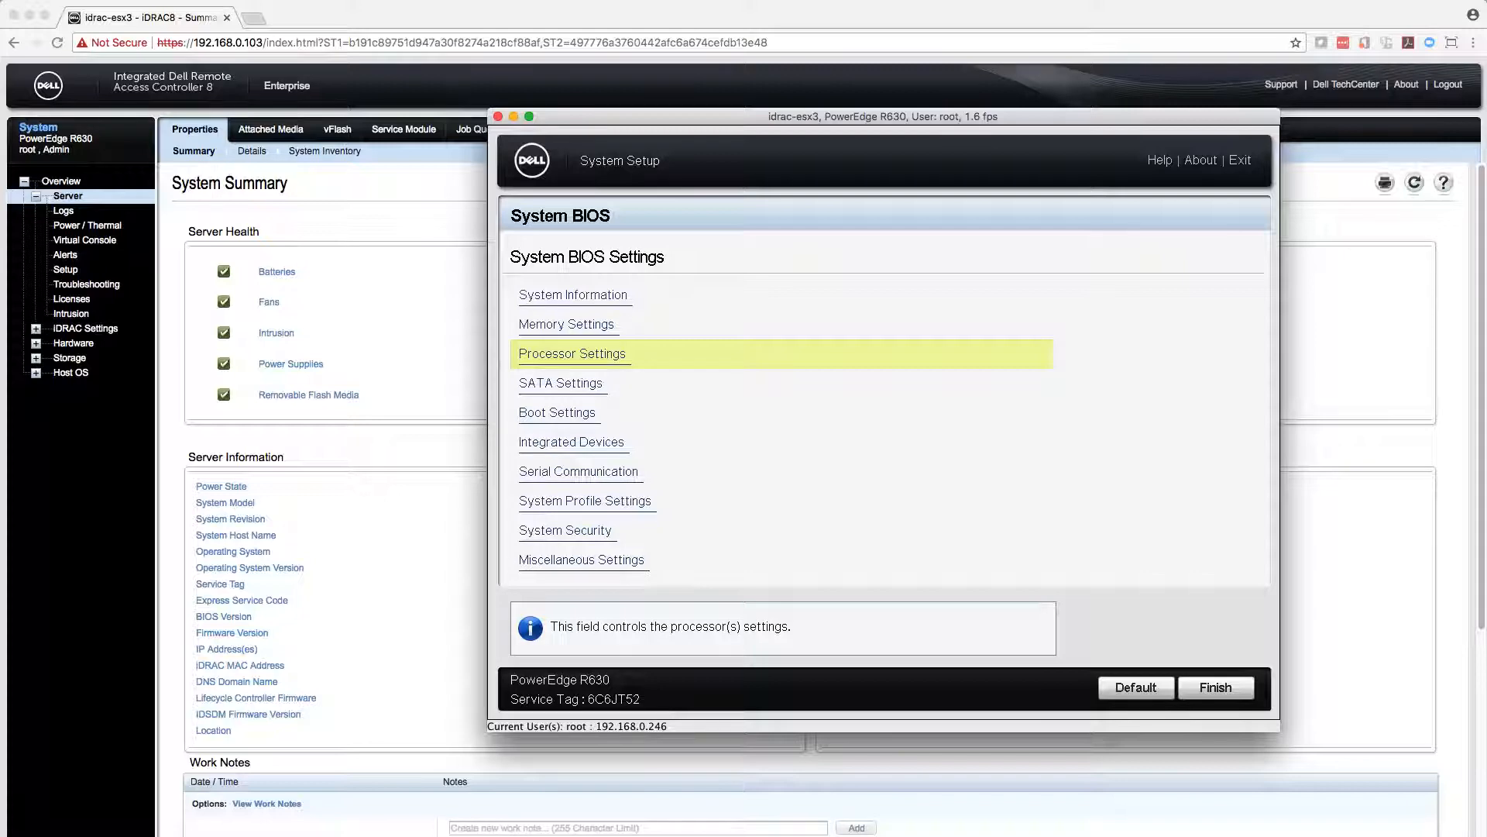
Check the Logical Processor and Virtualization Technology options in the System BIOS processor settings
key(Return)
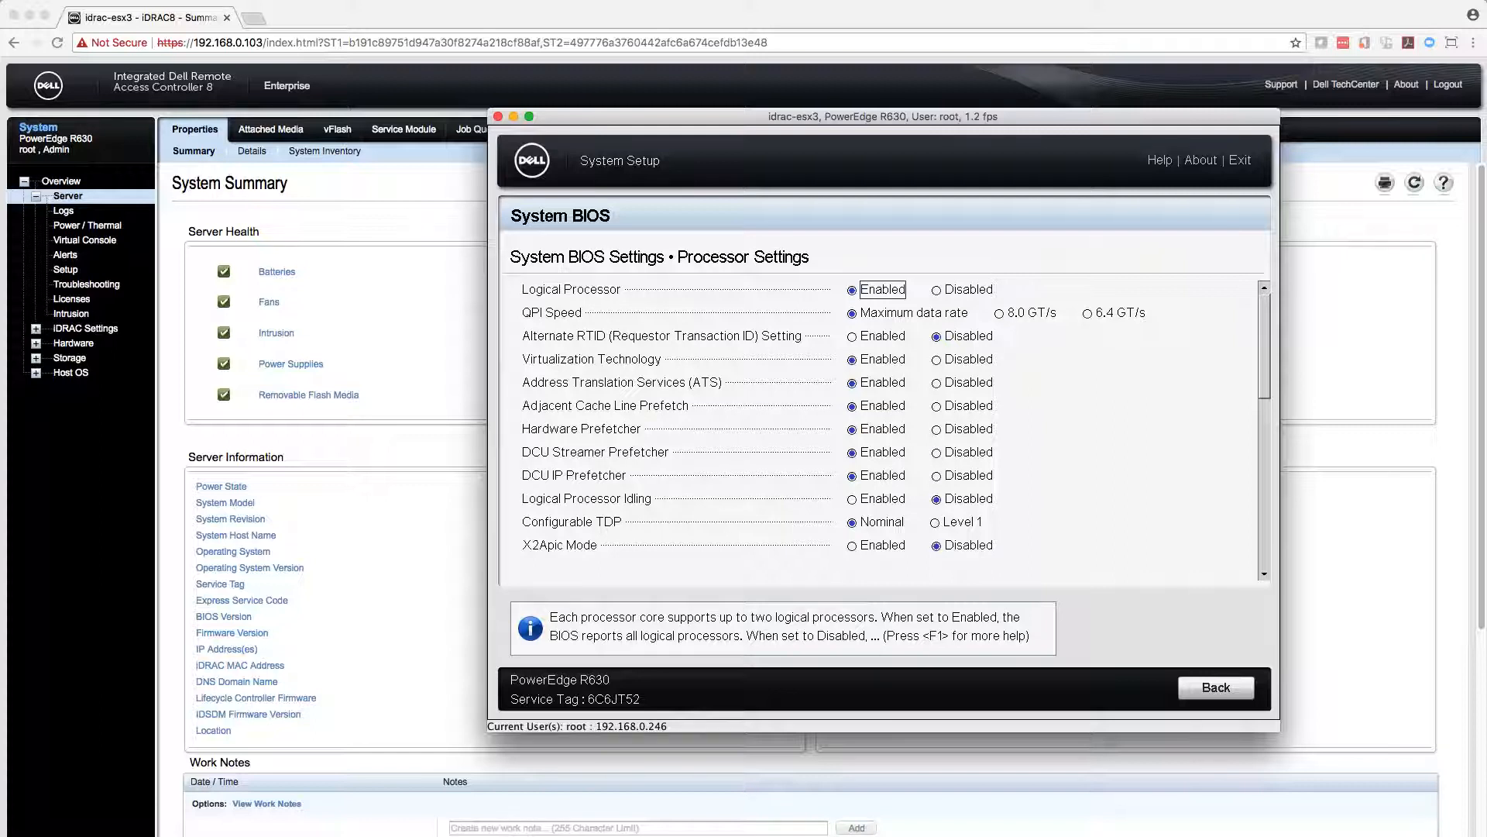
key(Down)
key(Down)
key(Down)
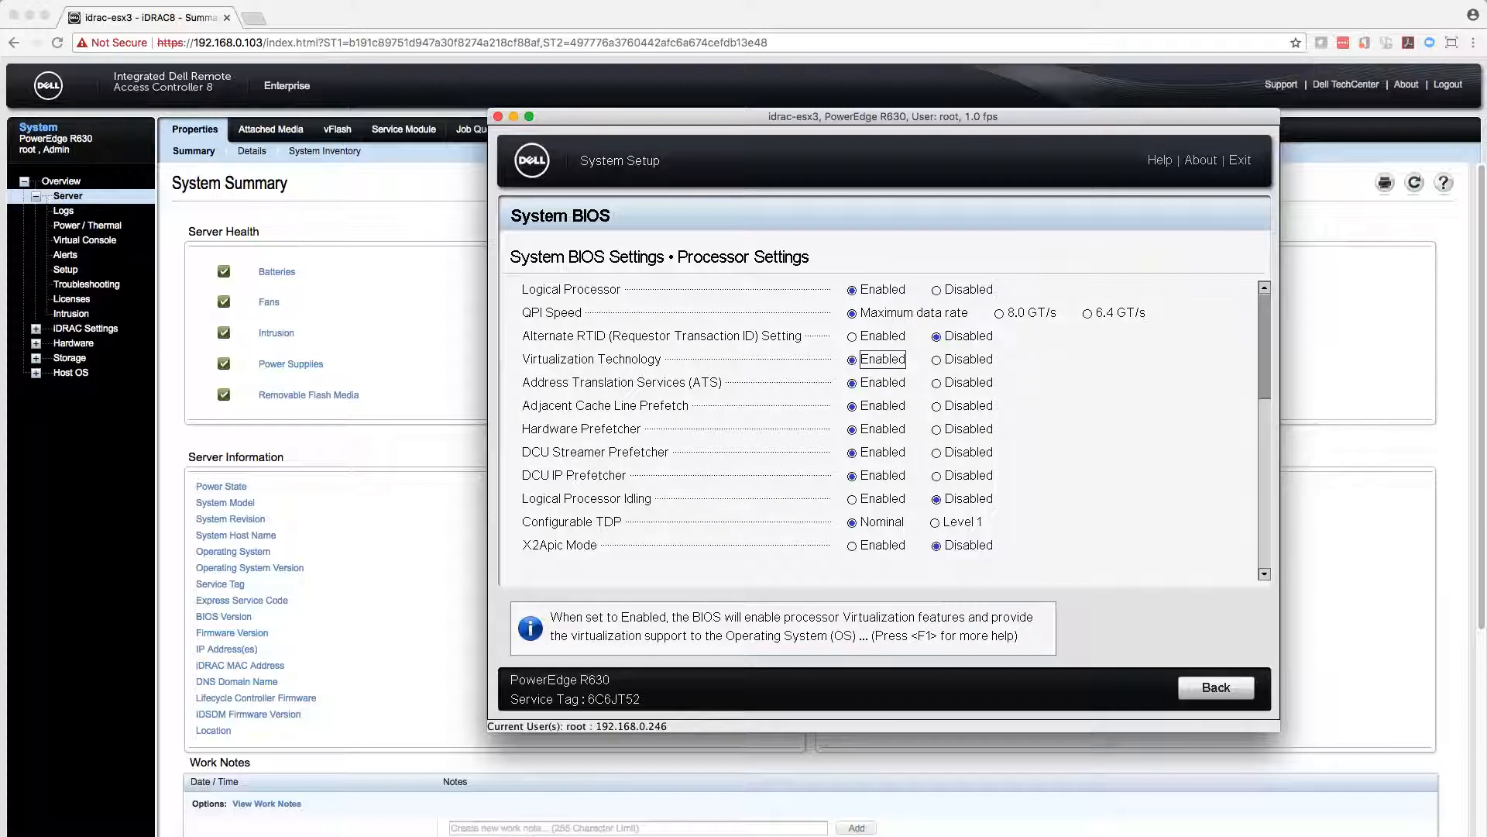
key(Escape)
Select AHCI Mode for Embedded SATA in the System BIOS SATA settings
key(Down)
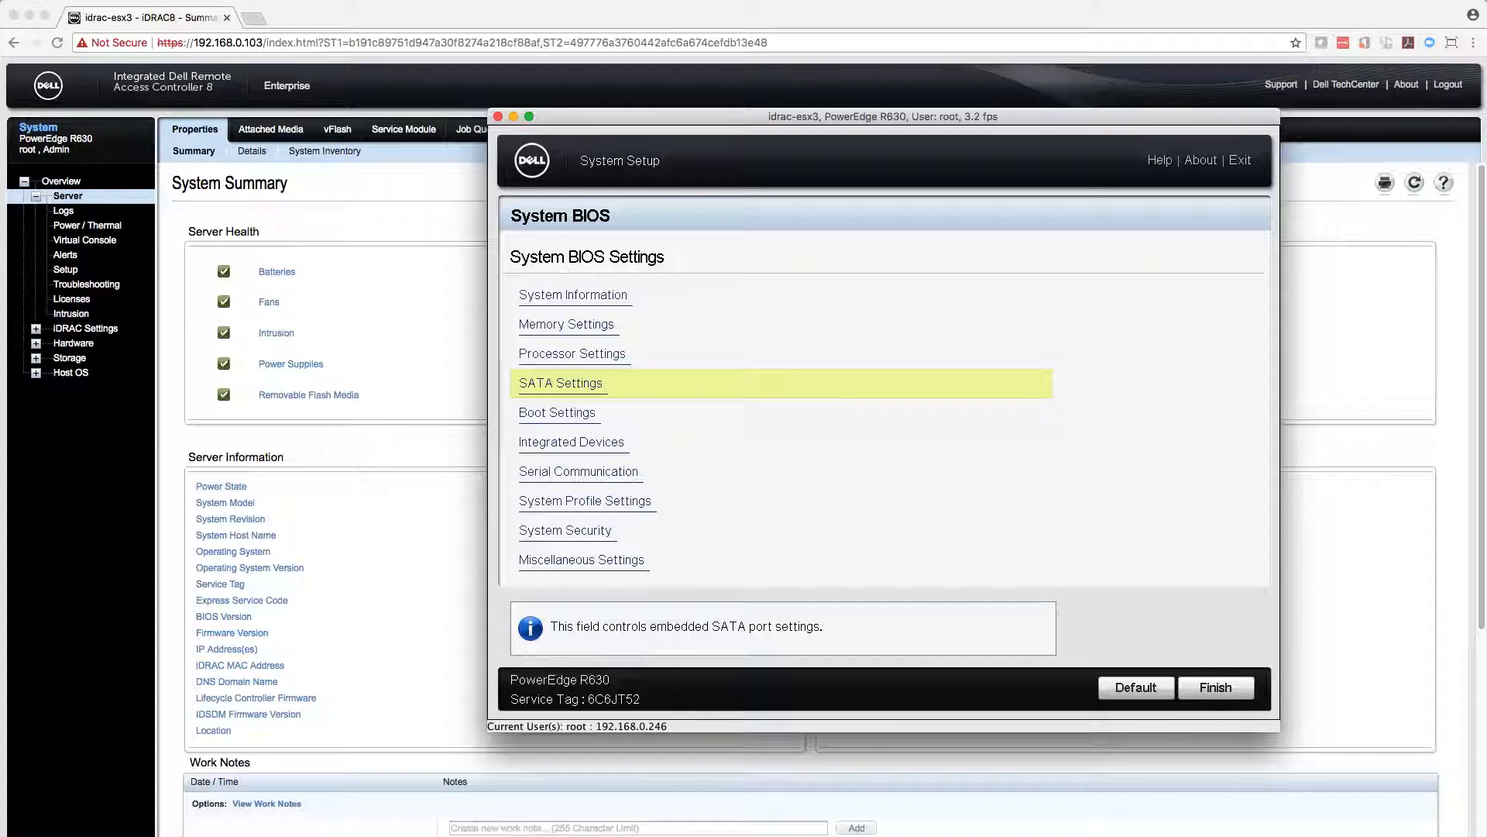
key(Return)
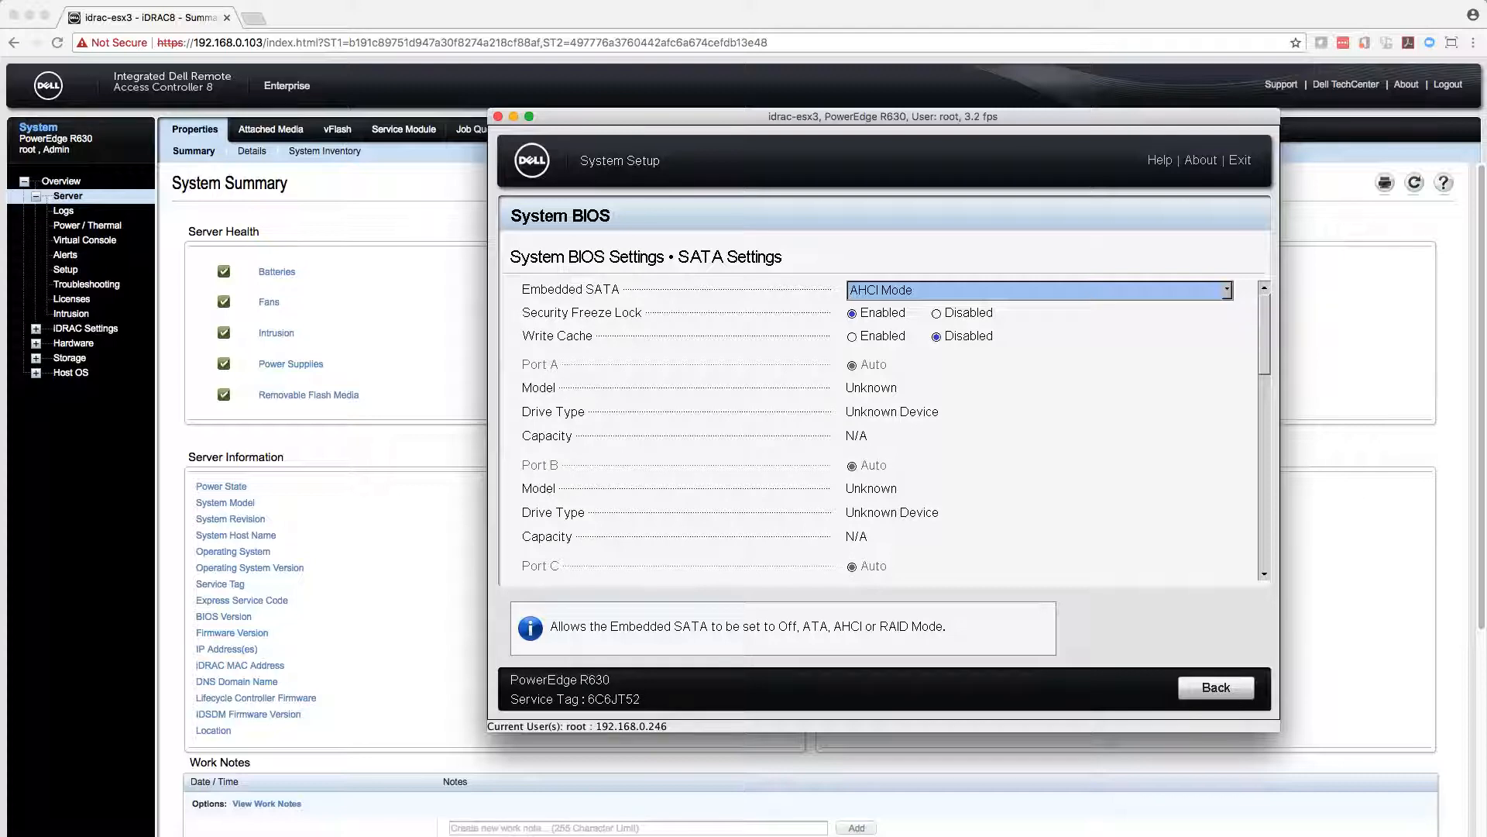
key(Return)
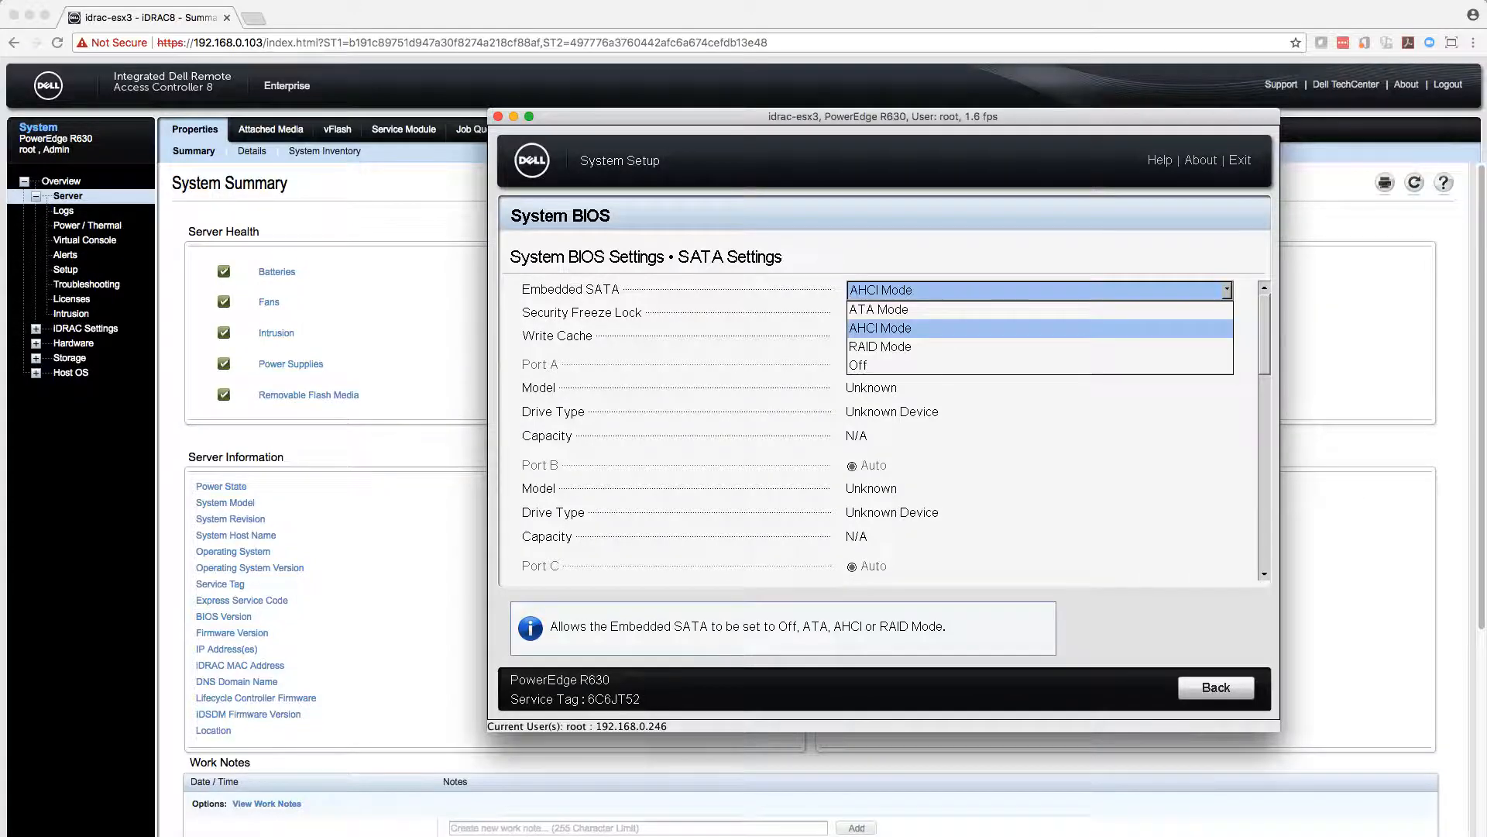
key(Return)
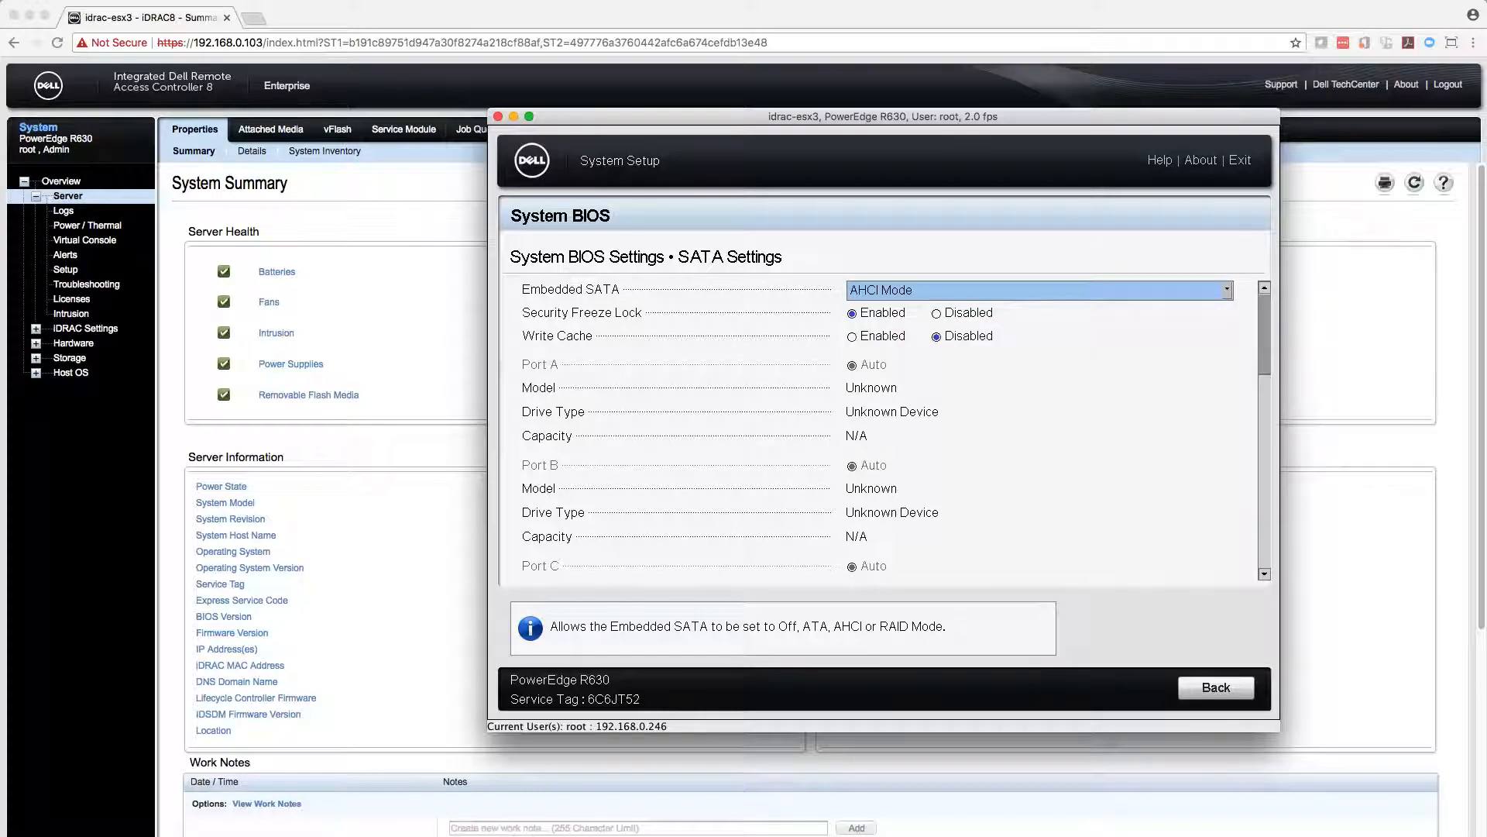
key(Escape)
Place Internal SD: IDSDM ahead of Integrated RAID Controller 1 in the hard-disk drive sequence of the BIOS boot settings
key(Down)
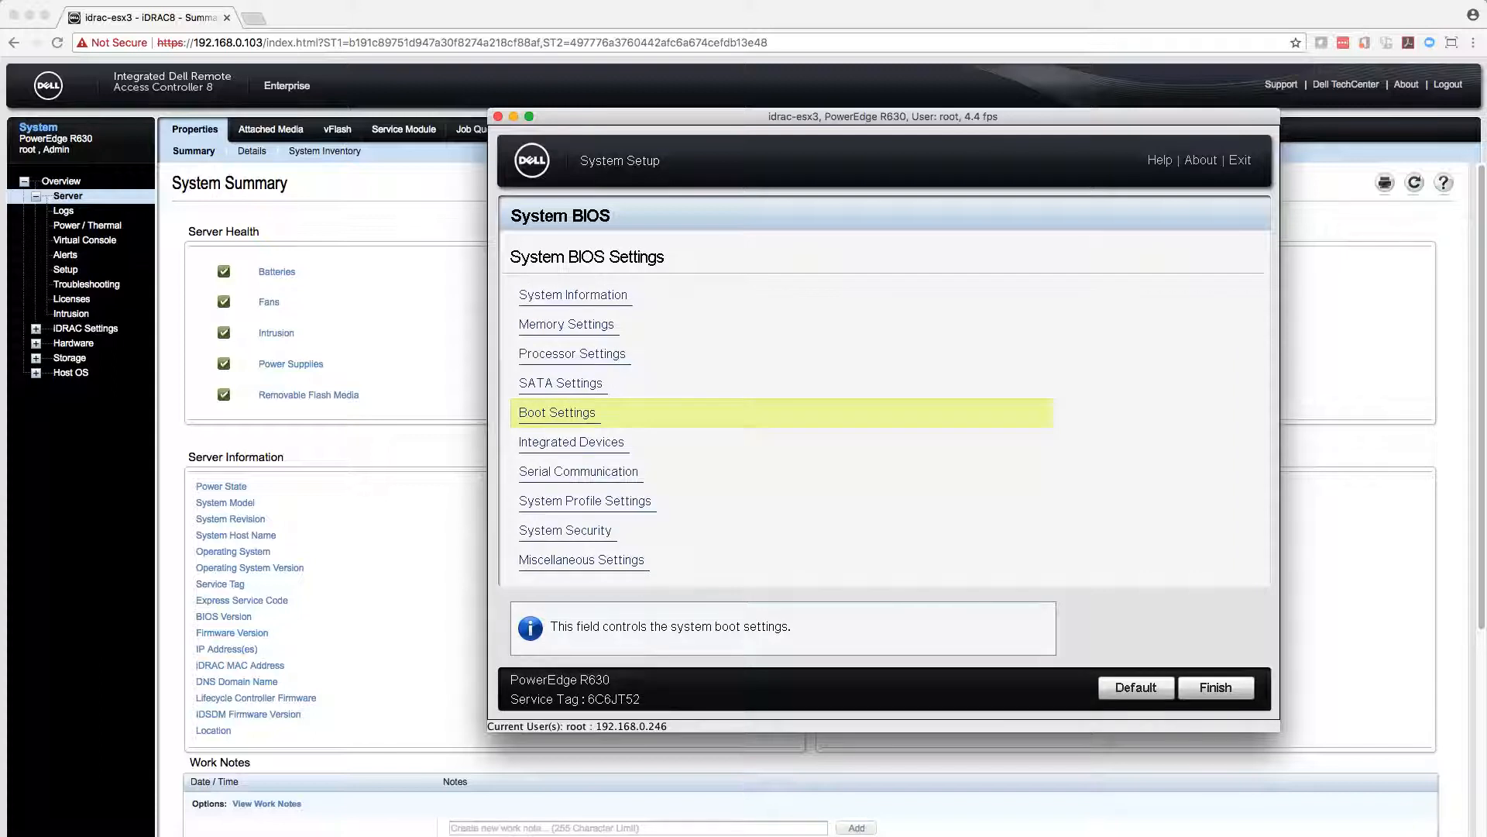
key(Return)
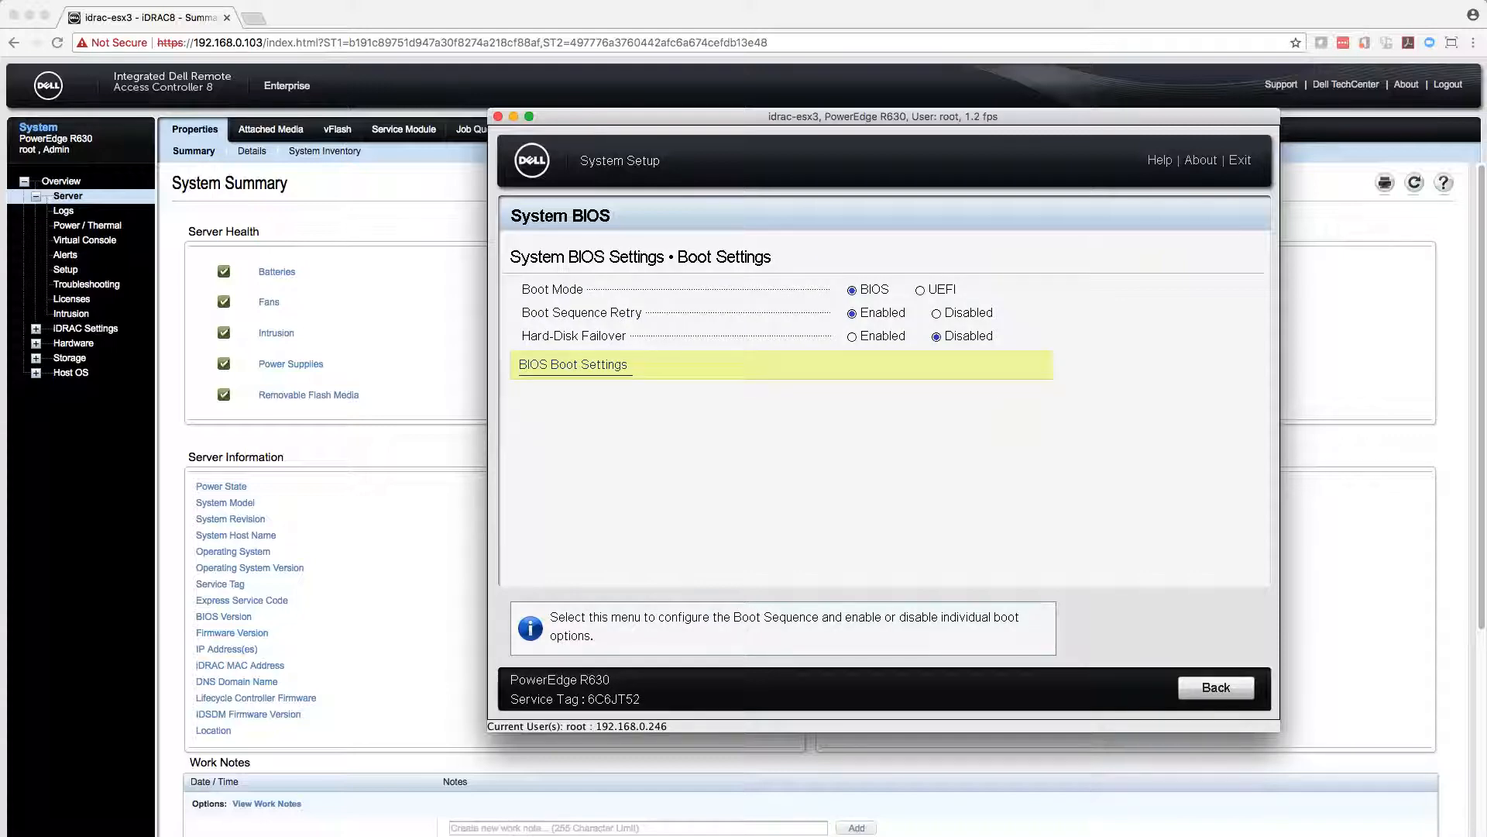
key(Return)
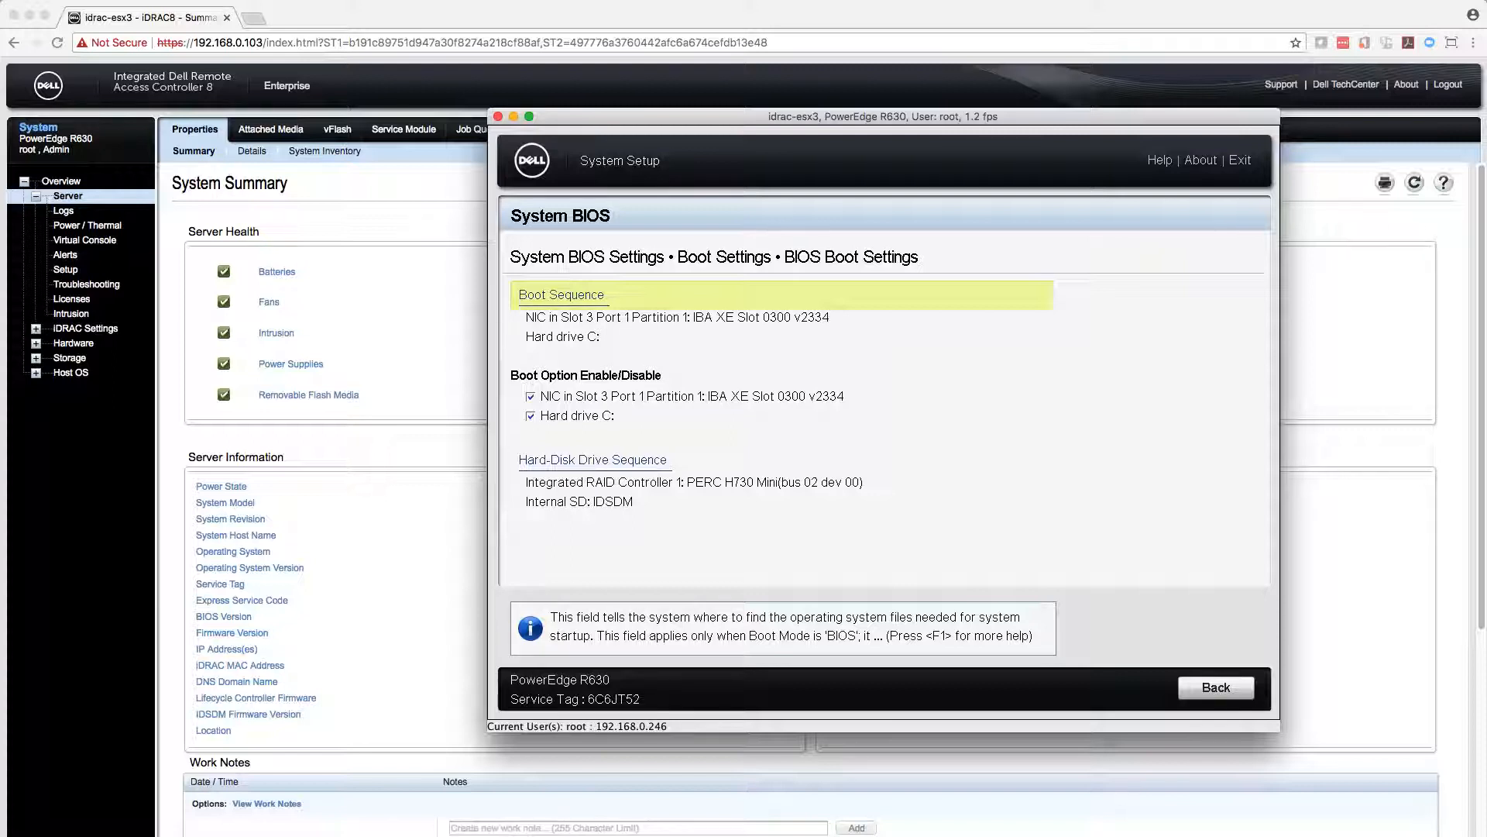
key(Down)
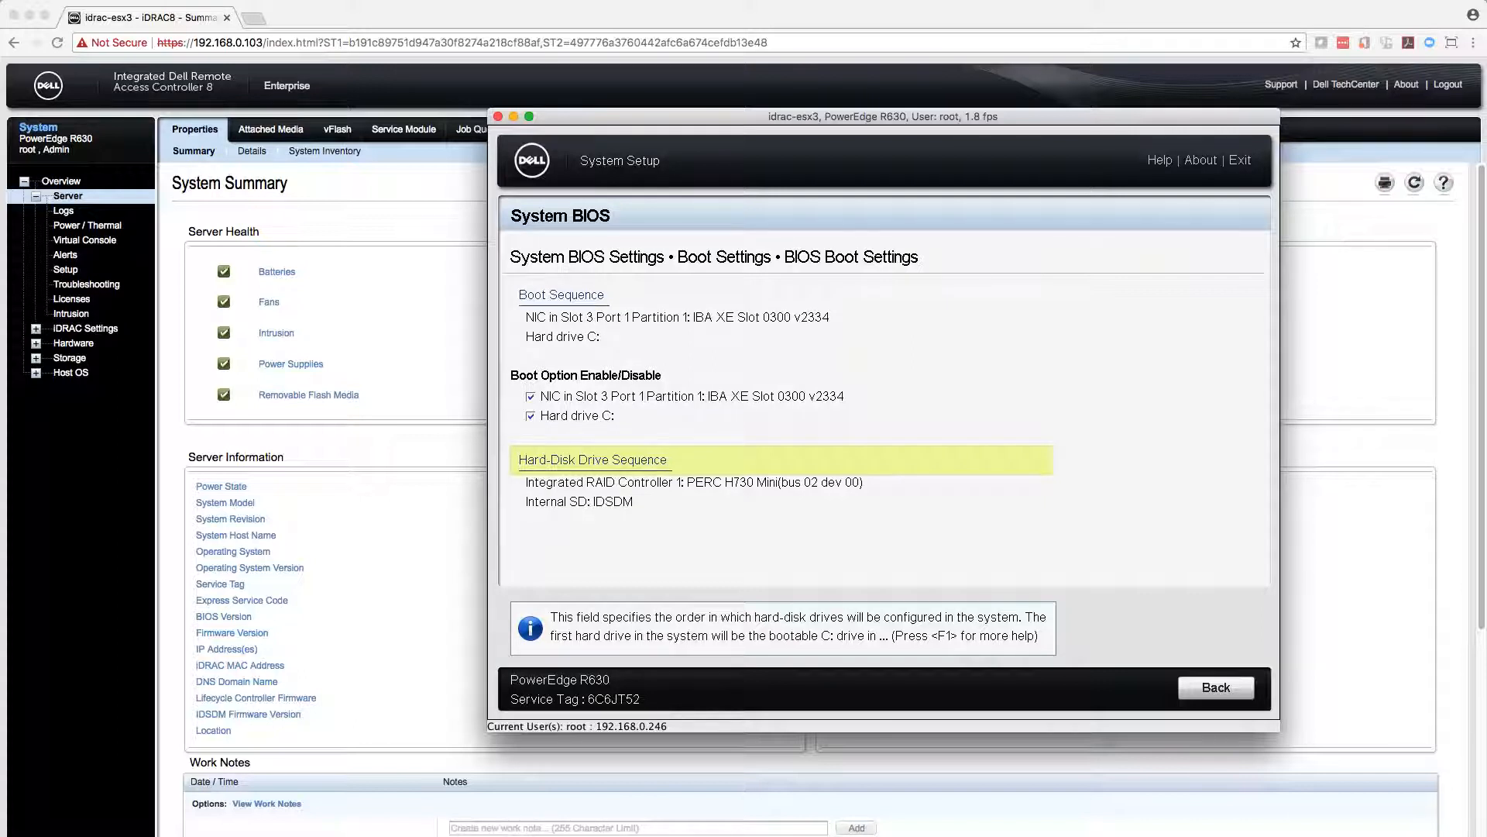
key(Return)
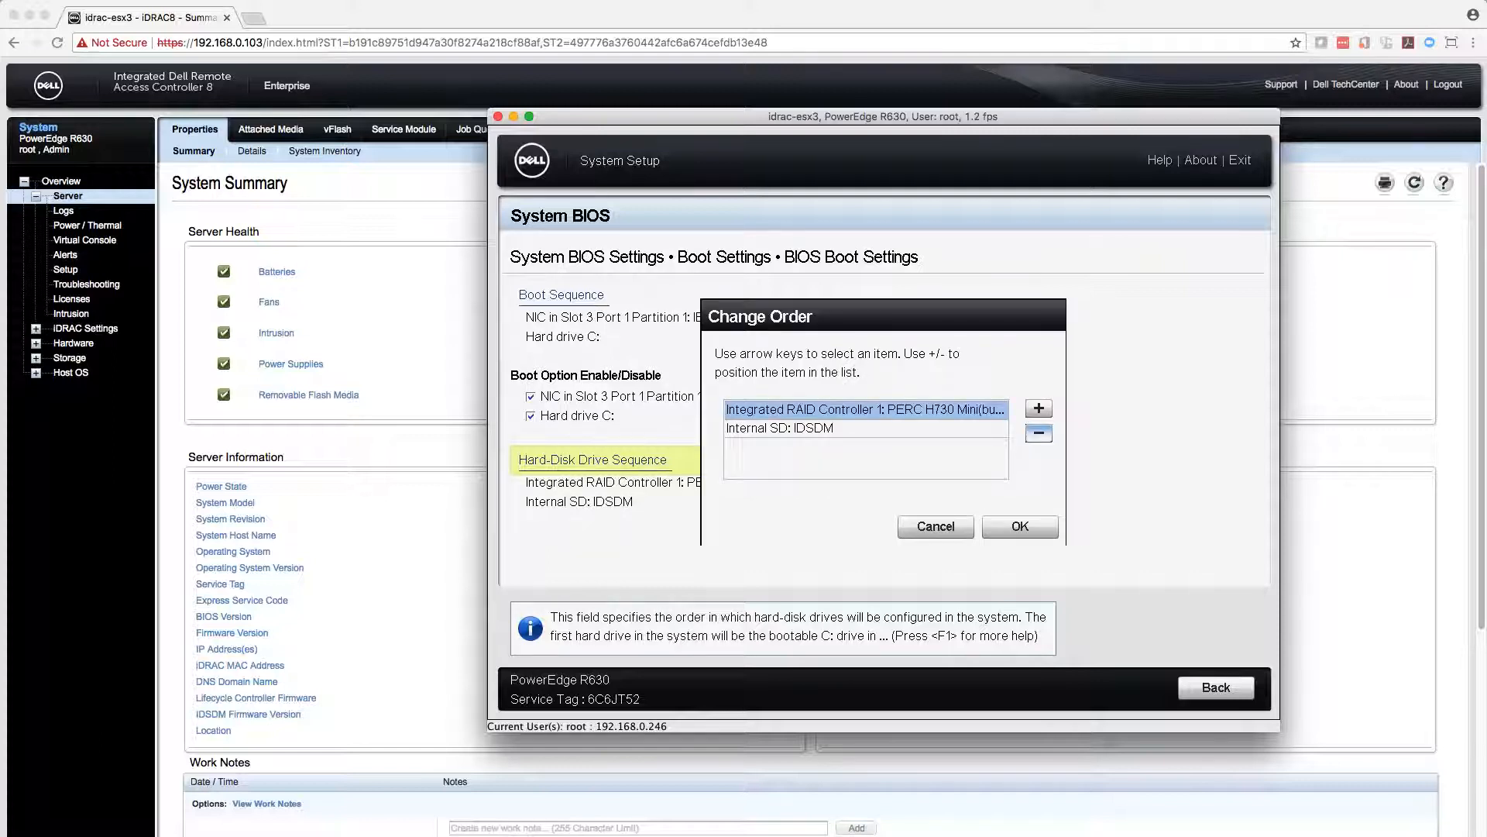
key(minus)
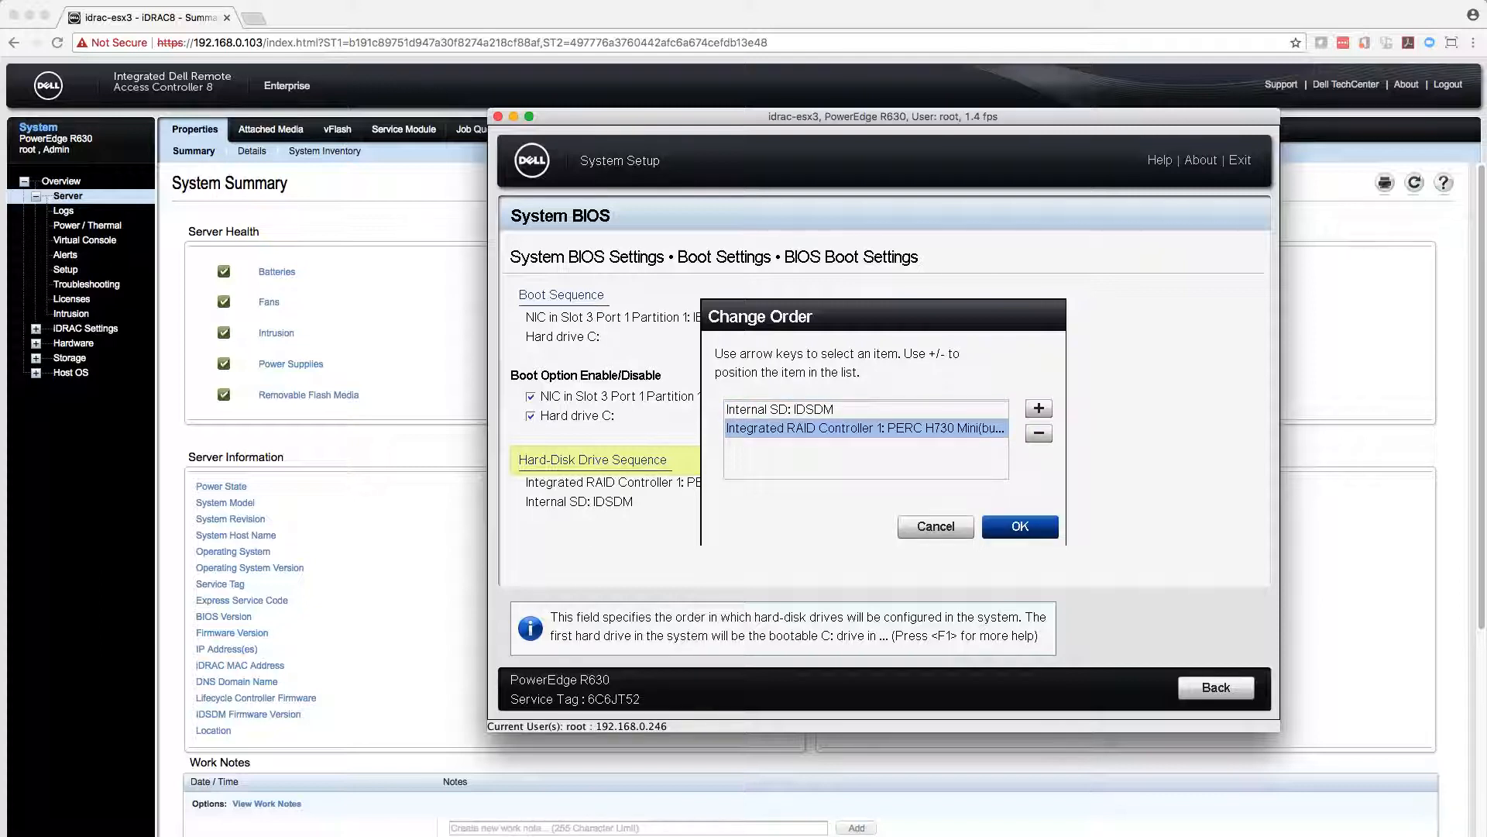
key(Return)
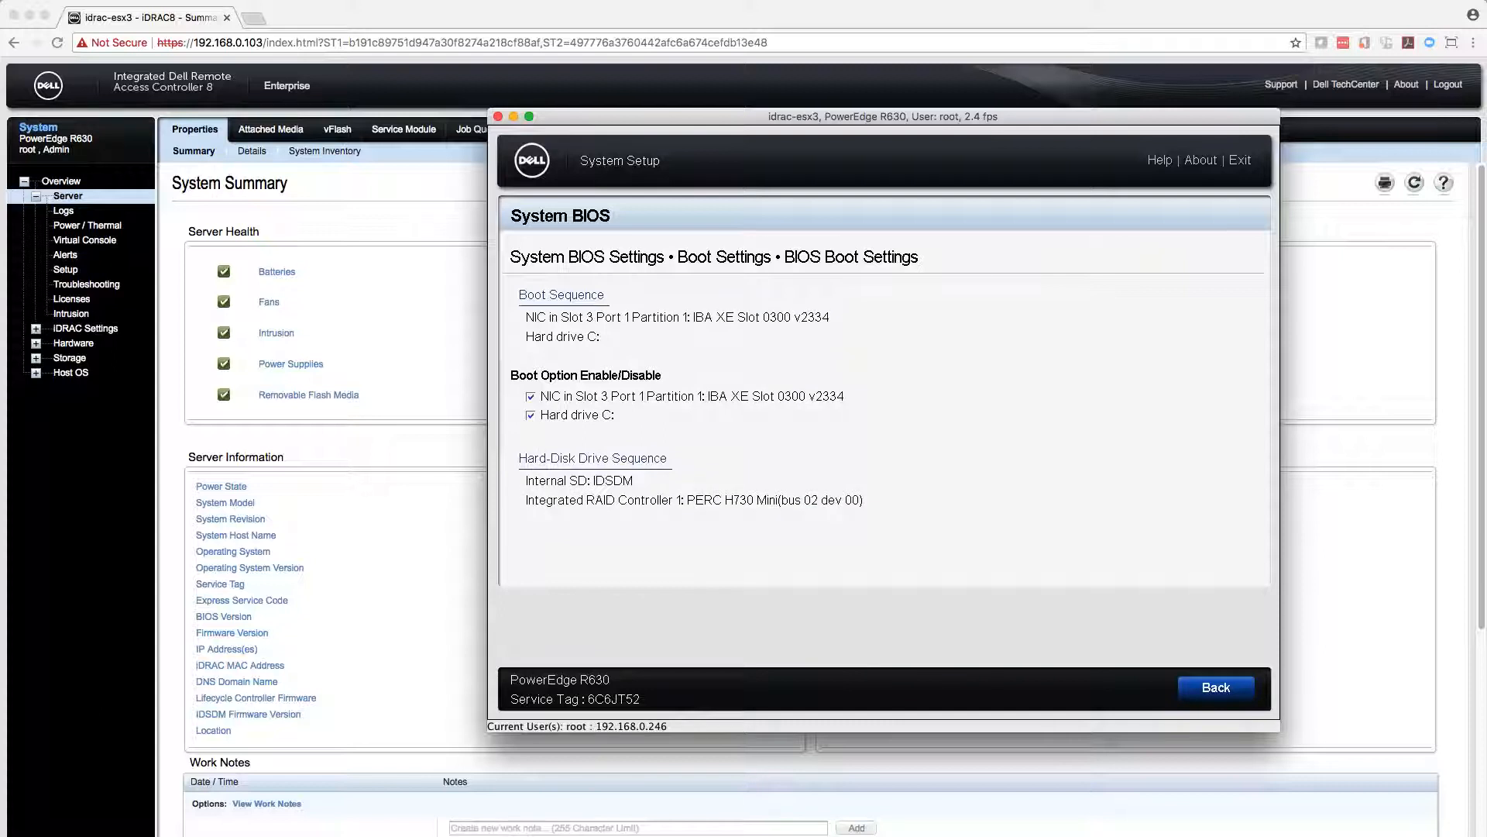
key(Return)
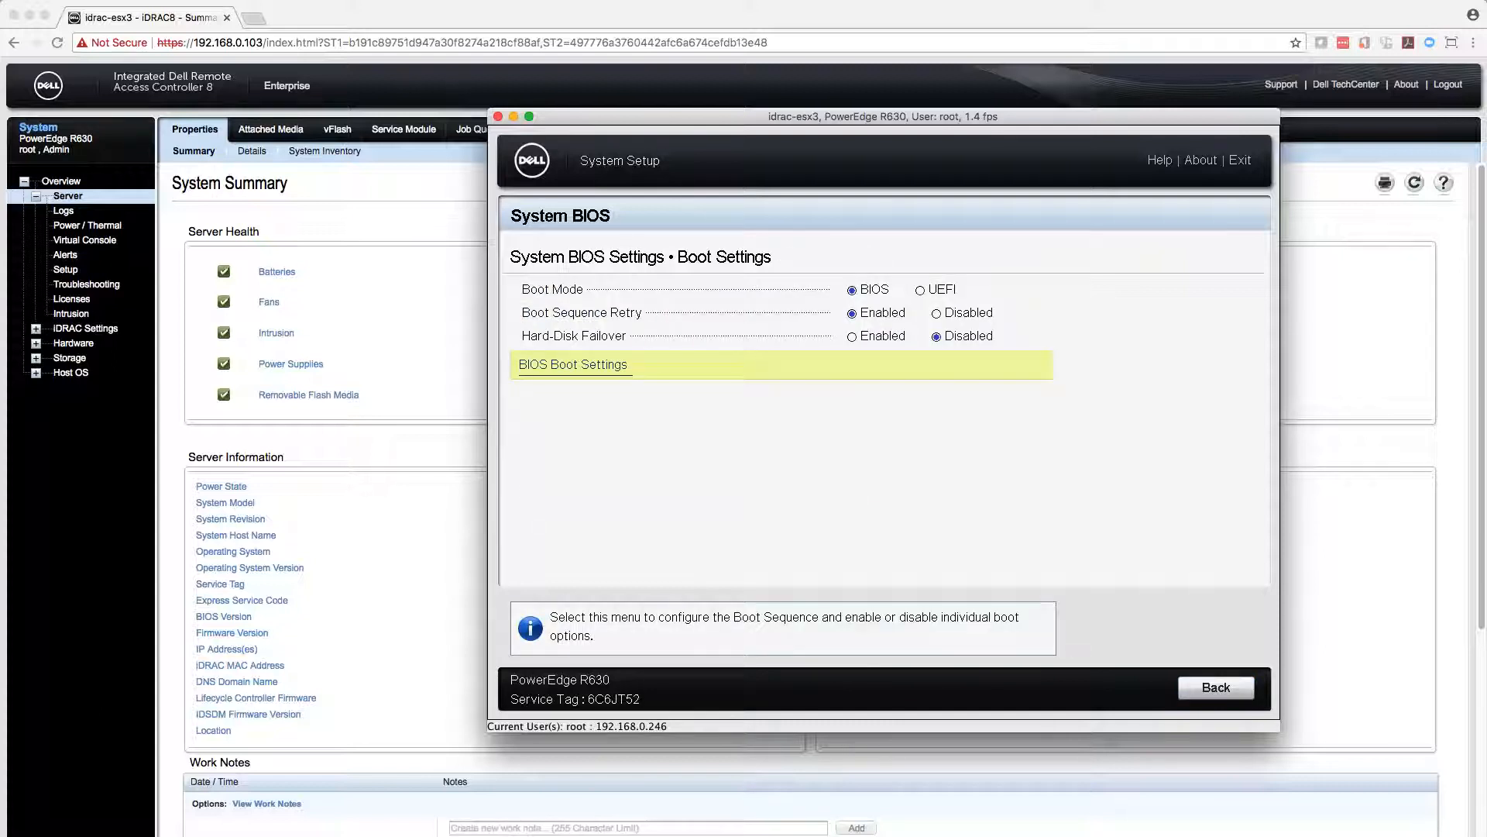
key(Escape)
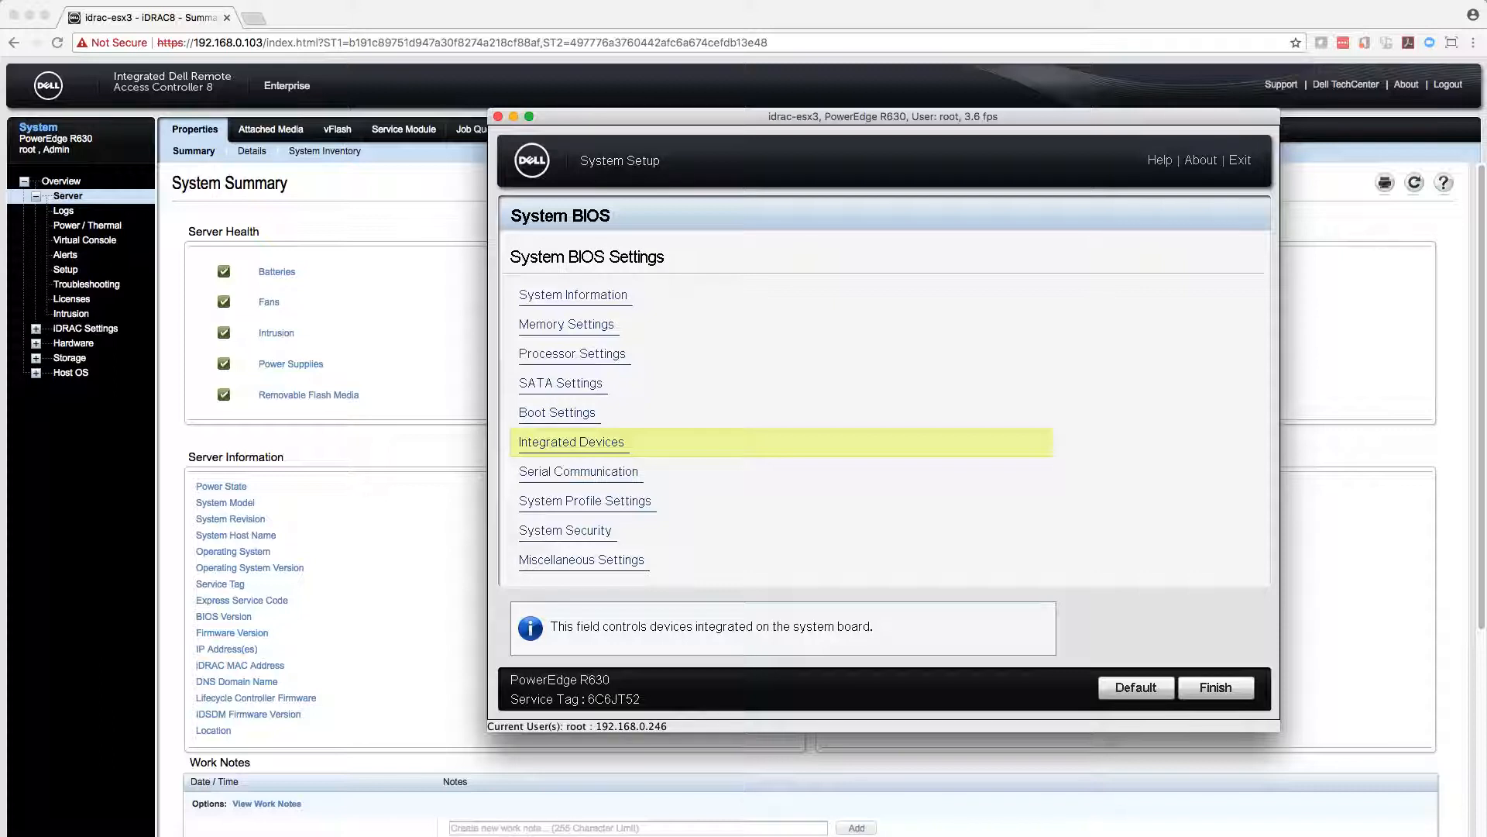
Review the Integrated Devices settings and select Performance Per Watt (OS) as the System Profile
key(Return)
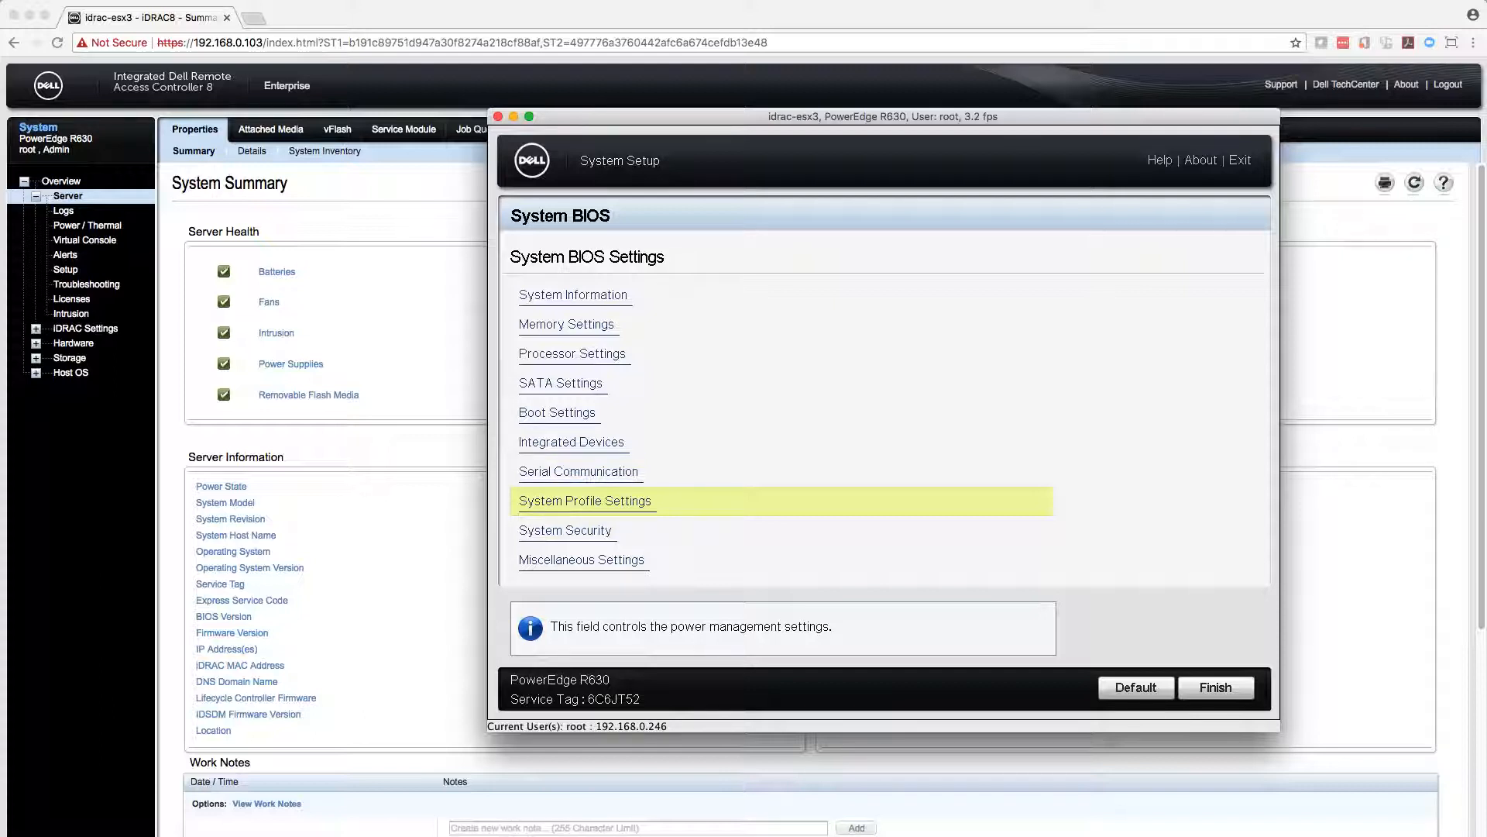
key(Return)
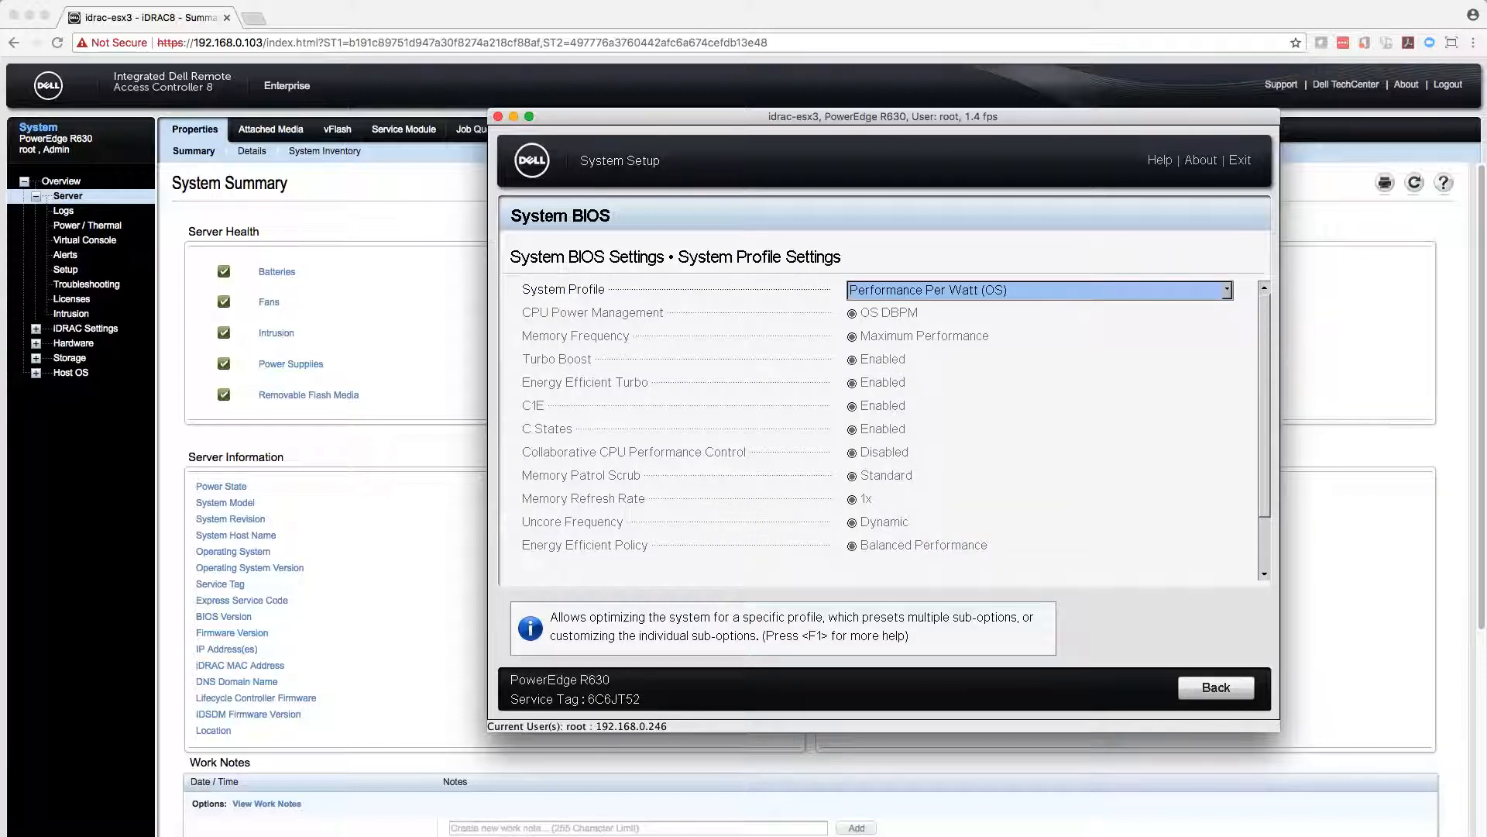
key(Return)
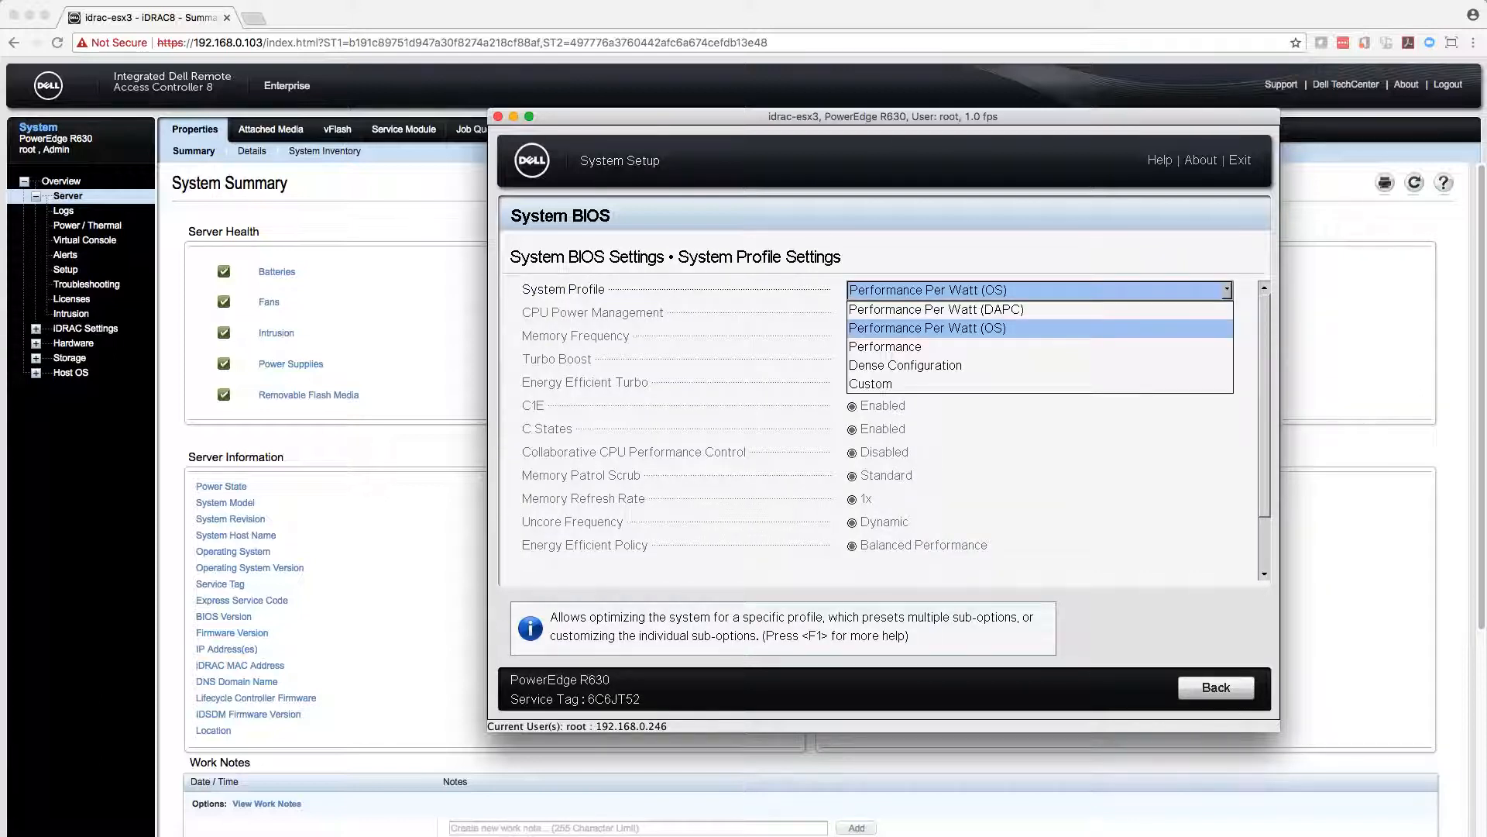
key(Return)
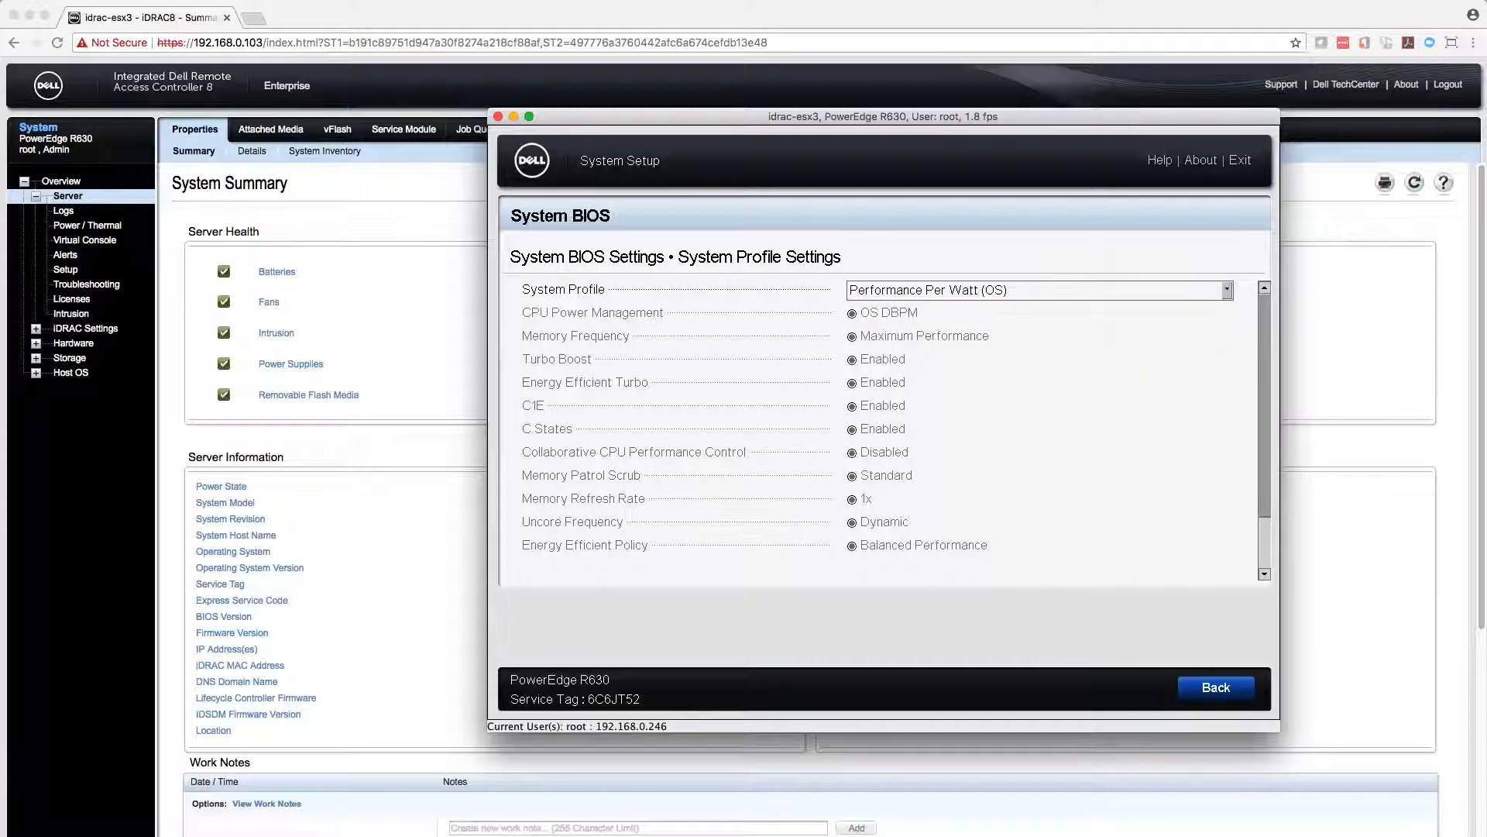
key(Page_Down)
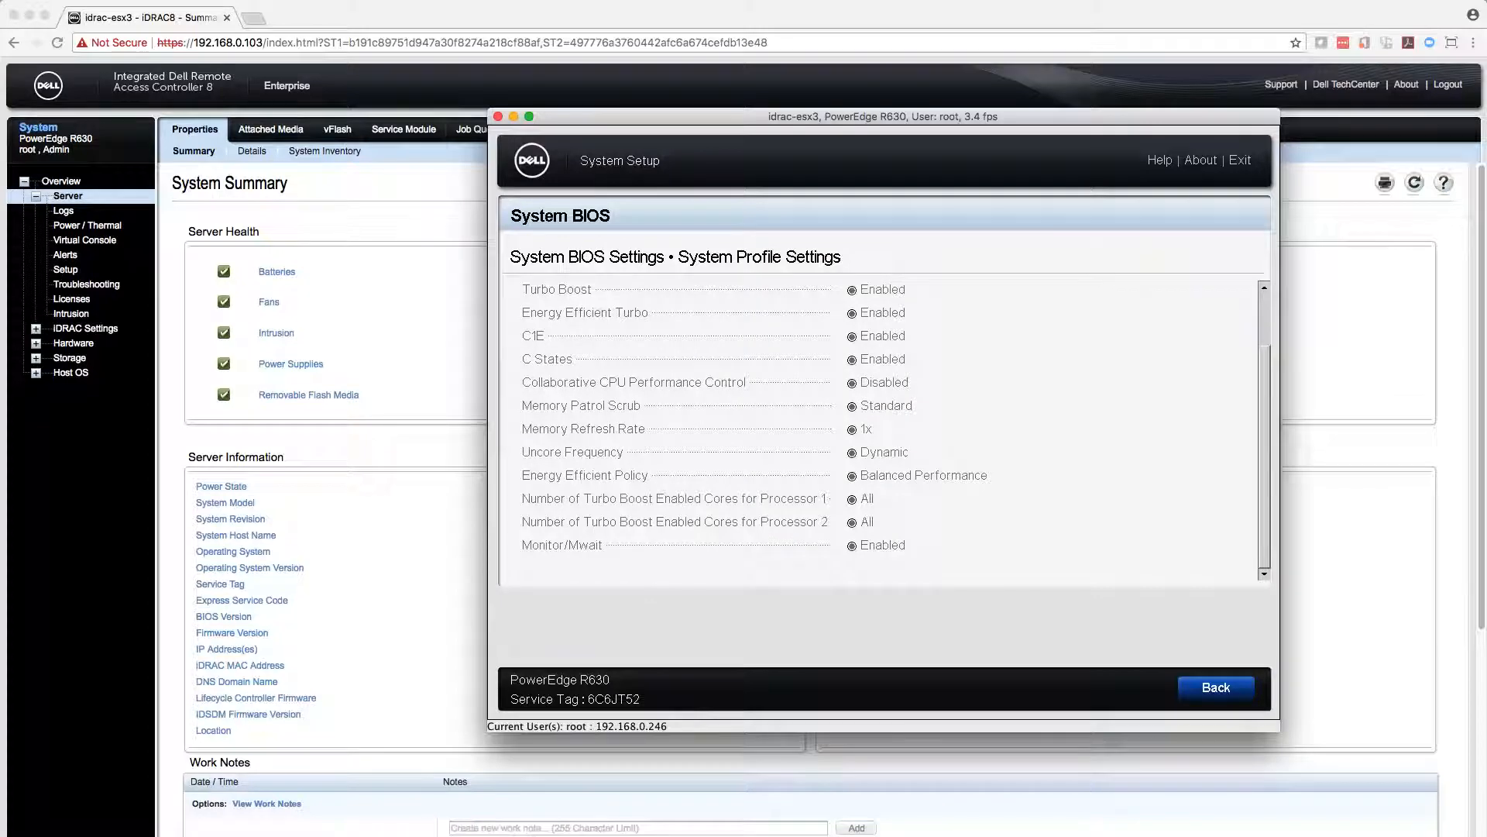
Leave the System BIOS settings and save the changes
key(Escape)
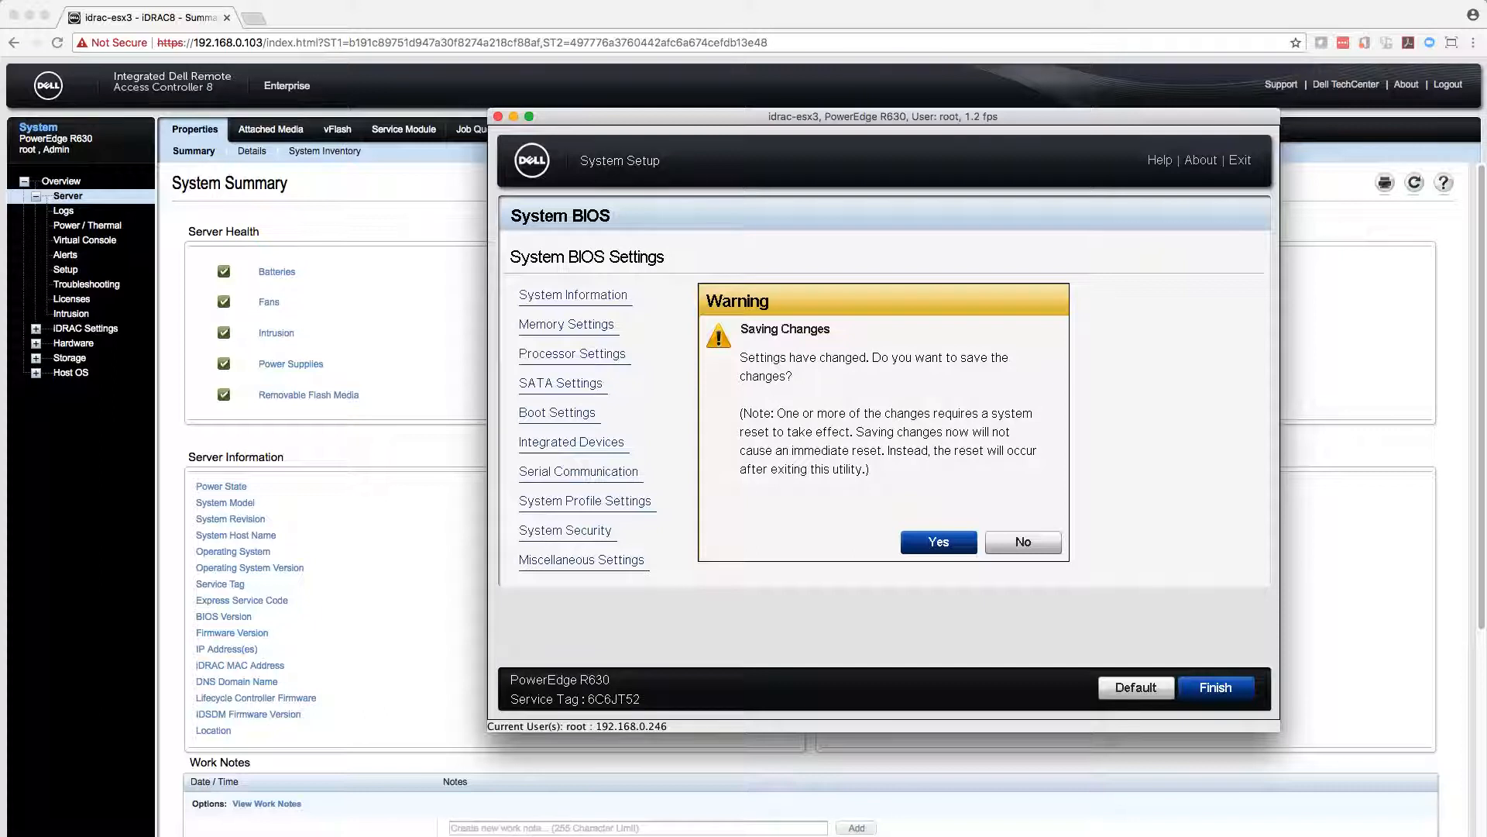
key(Return)
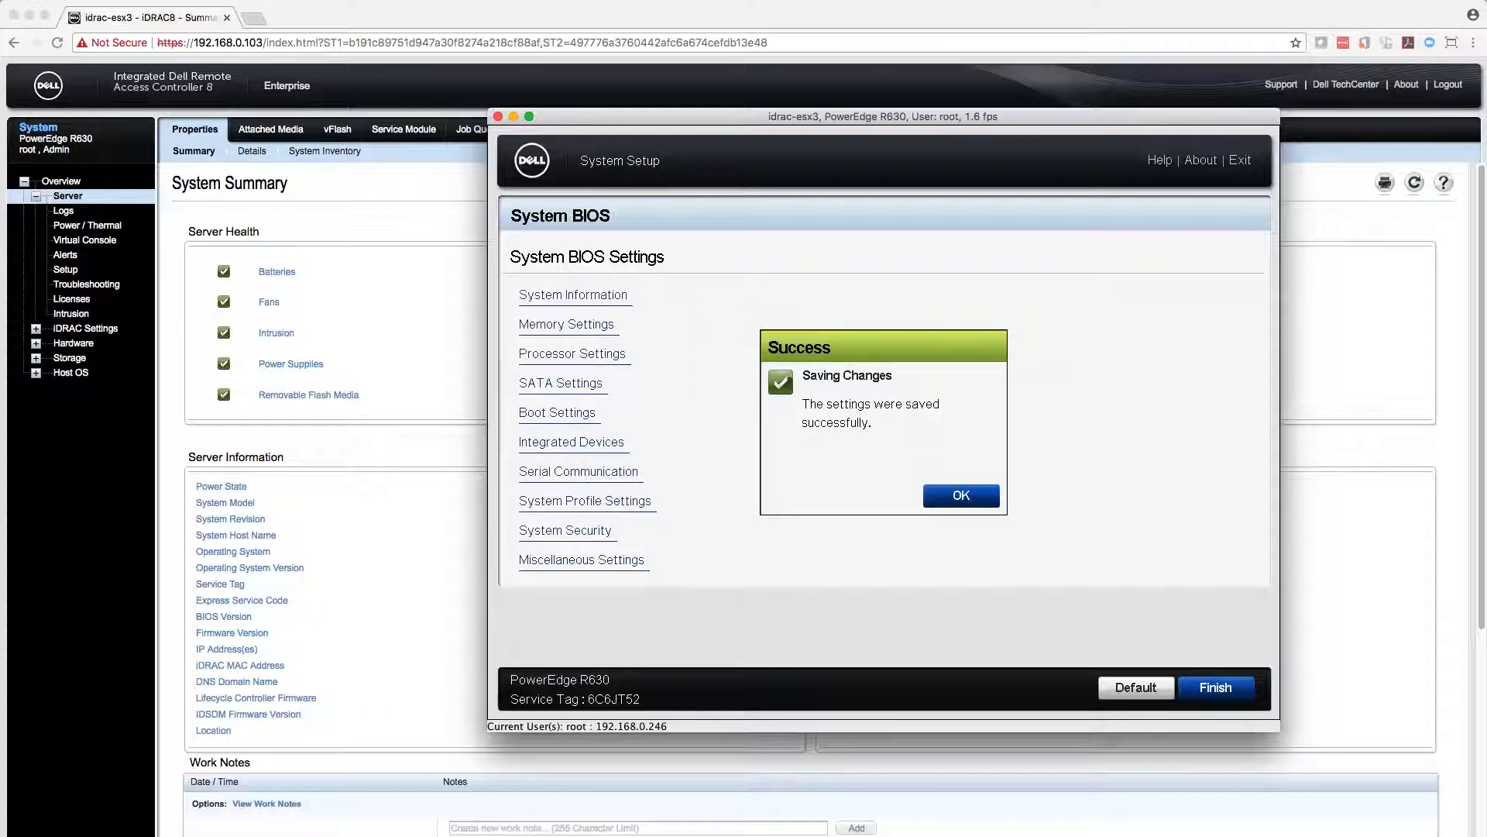
key(Return)
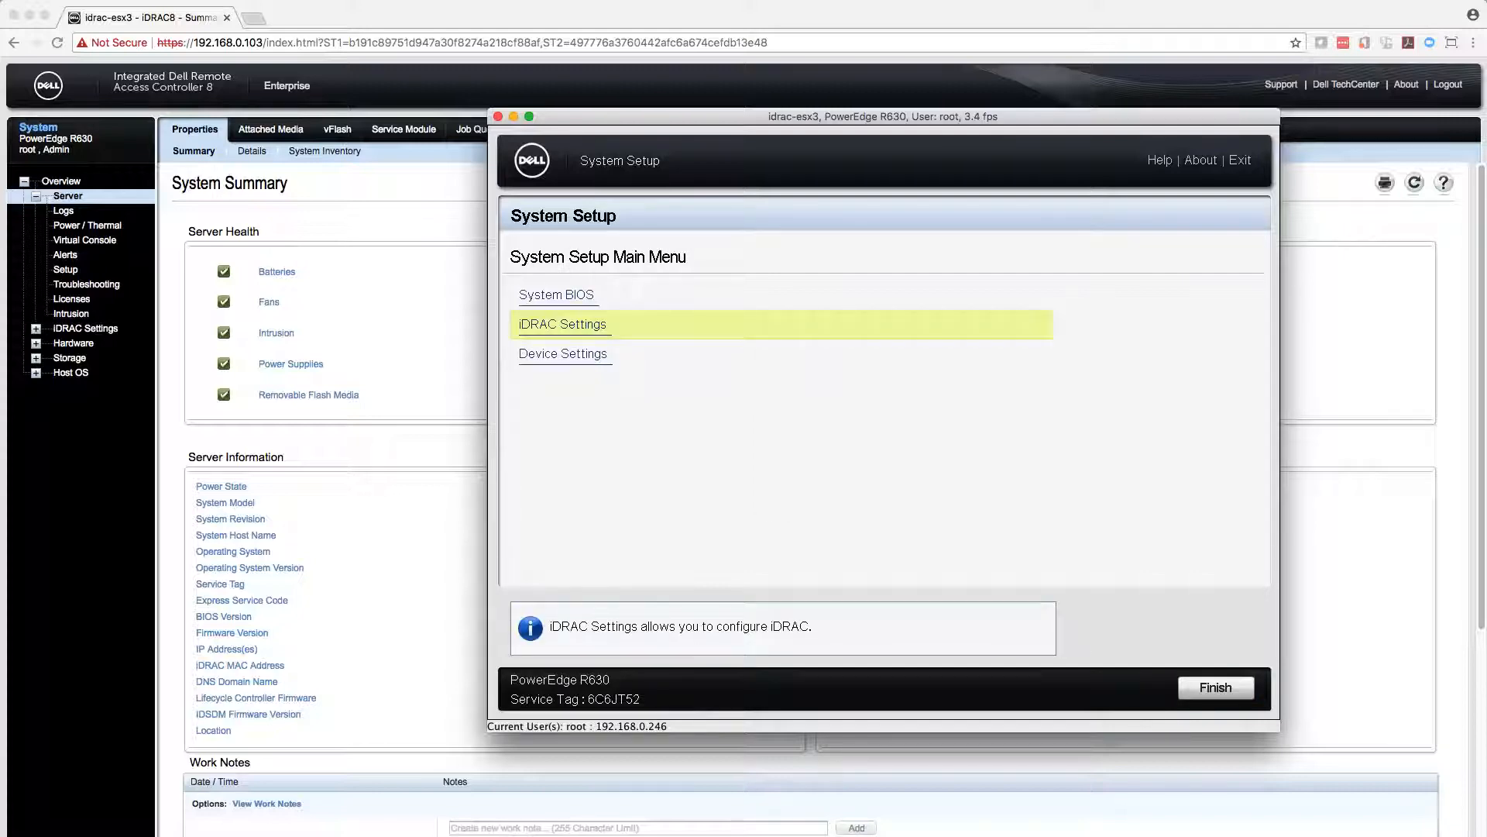
Examine the System Summary page in the iDRAC settings, including server information and current network settings
key(Return)
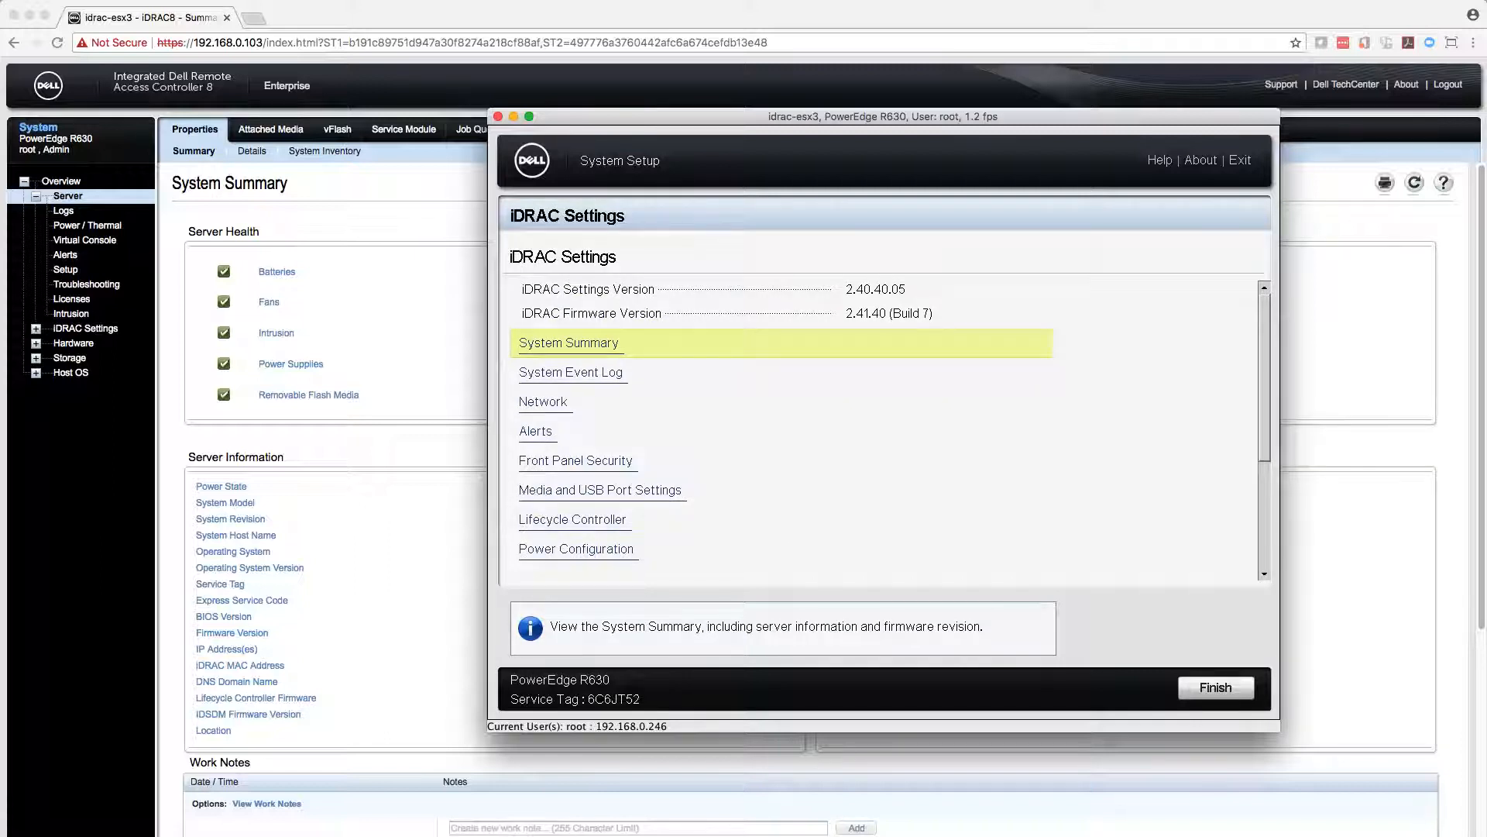
key(Return)
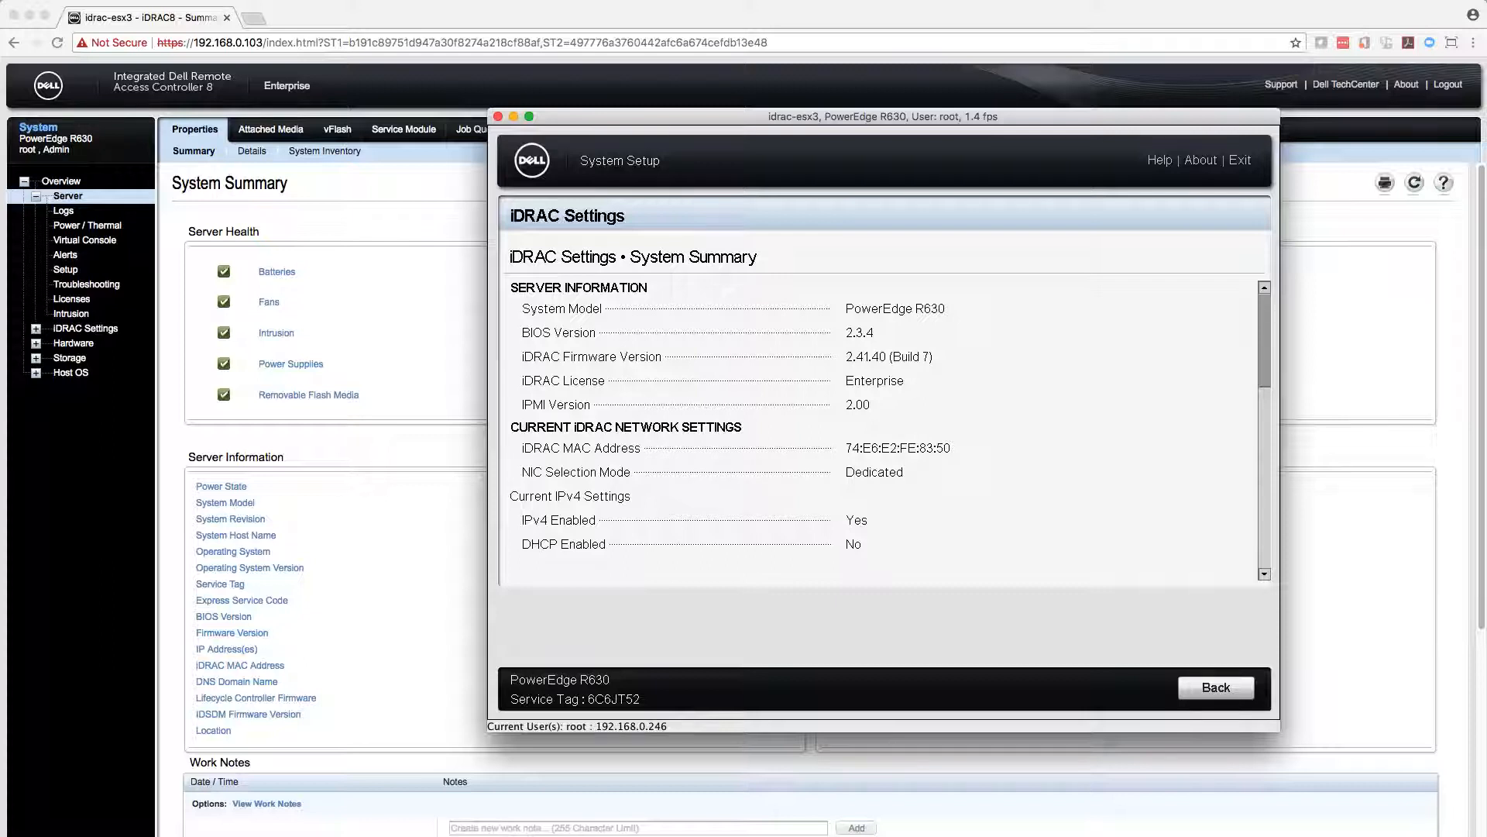
key(Escape)
Open the Network page of the iDRAC settings and select Enabled for IPMI over LAN
key(Down)
key(Down)
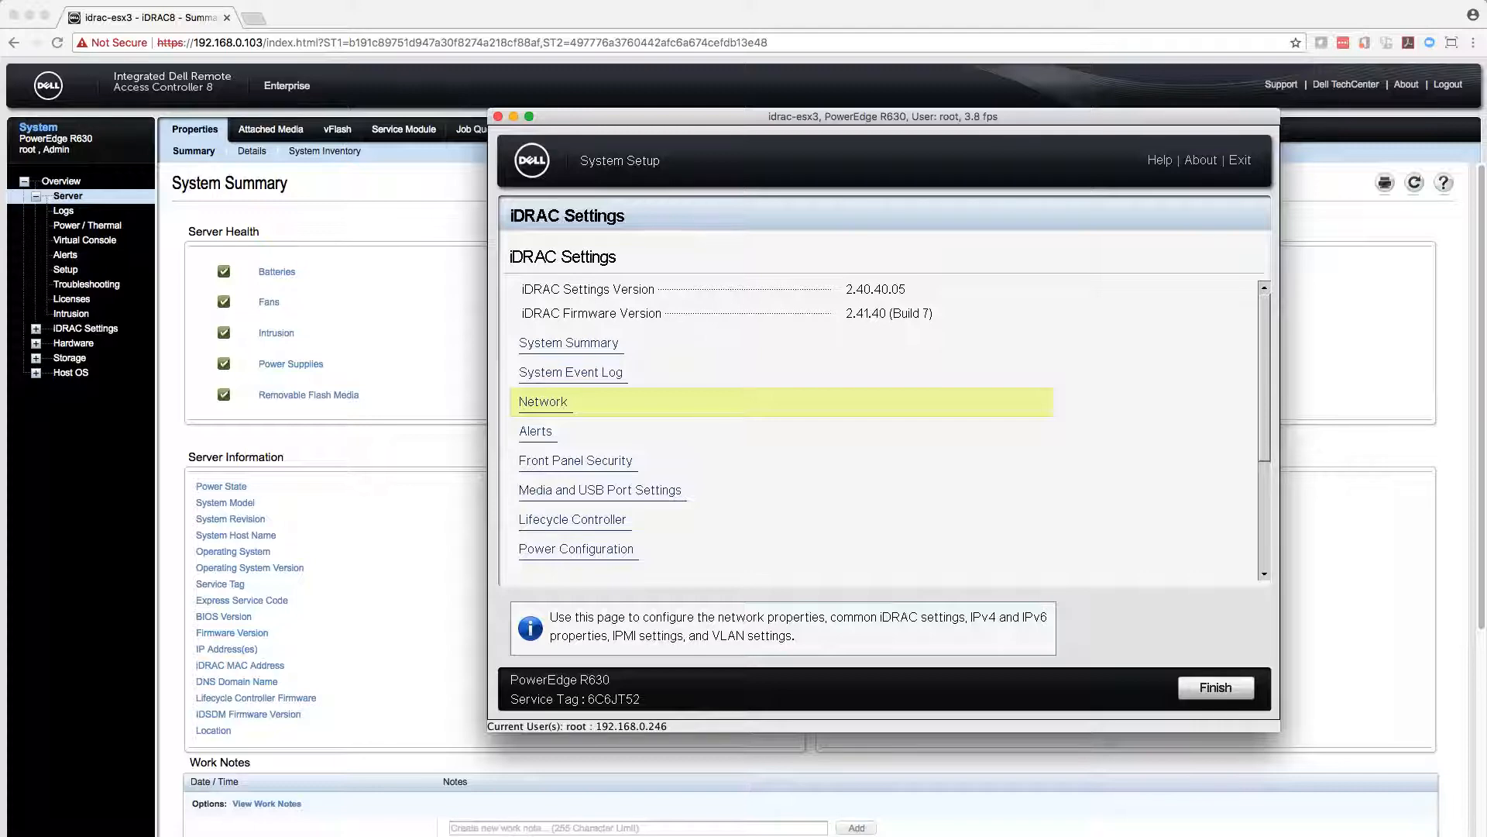
key(Return)
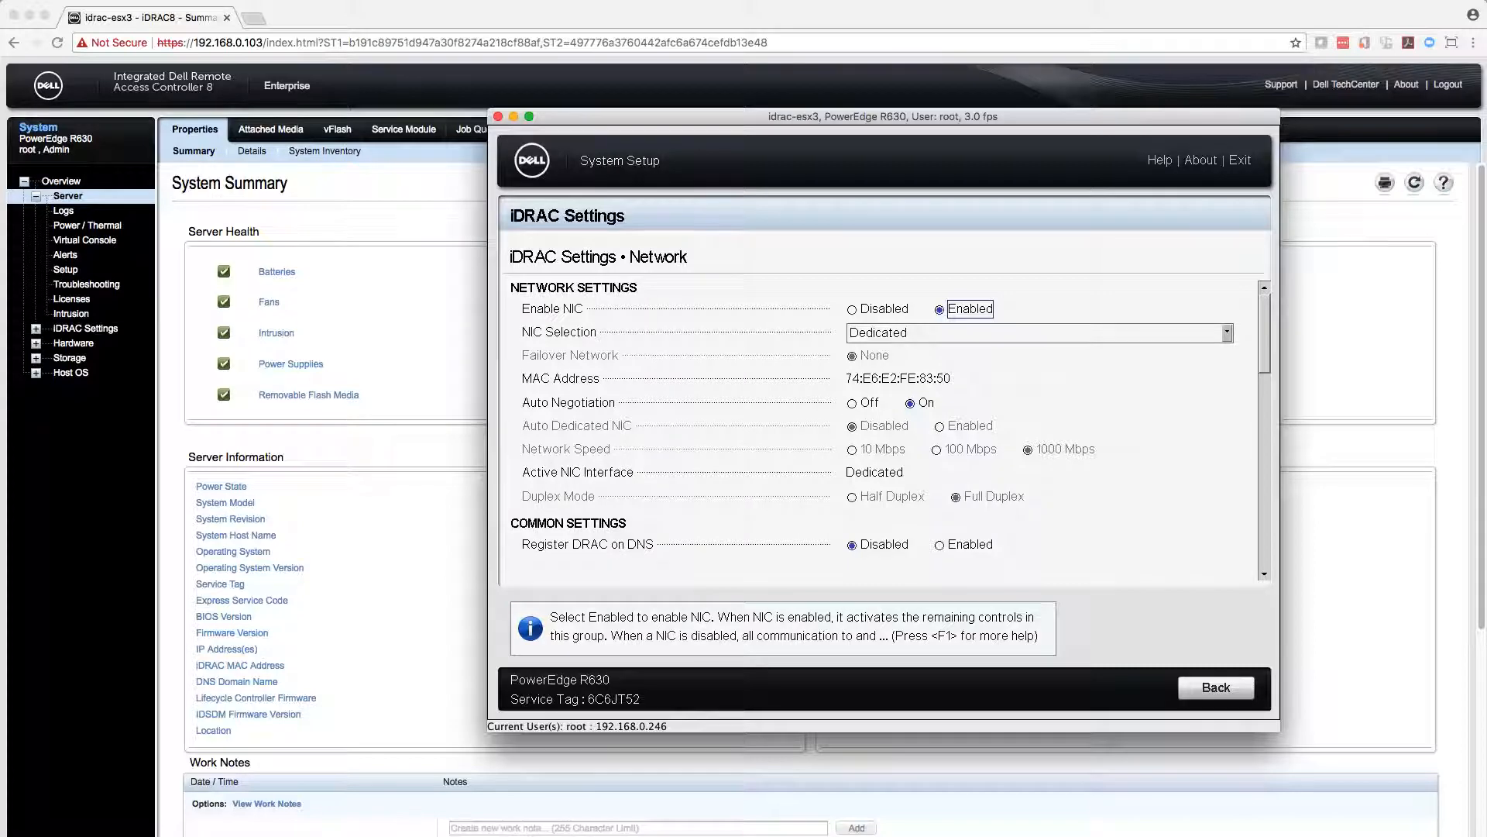
key(Page_Down)
key(Page_Down)
key(Page_Down)
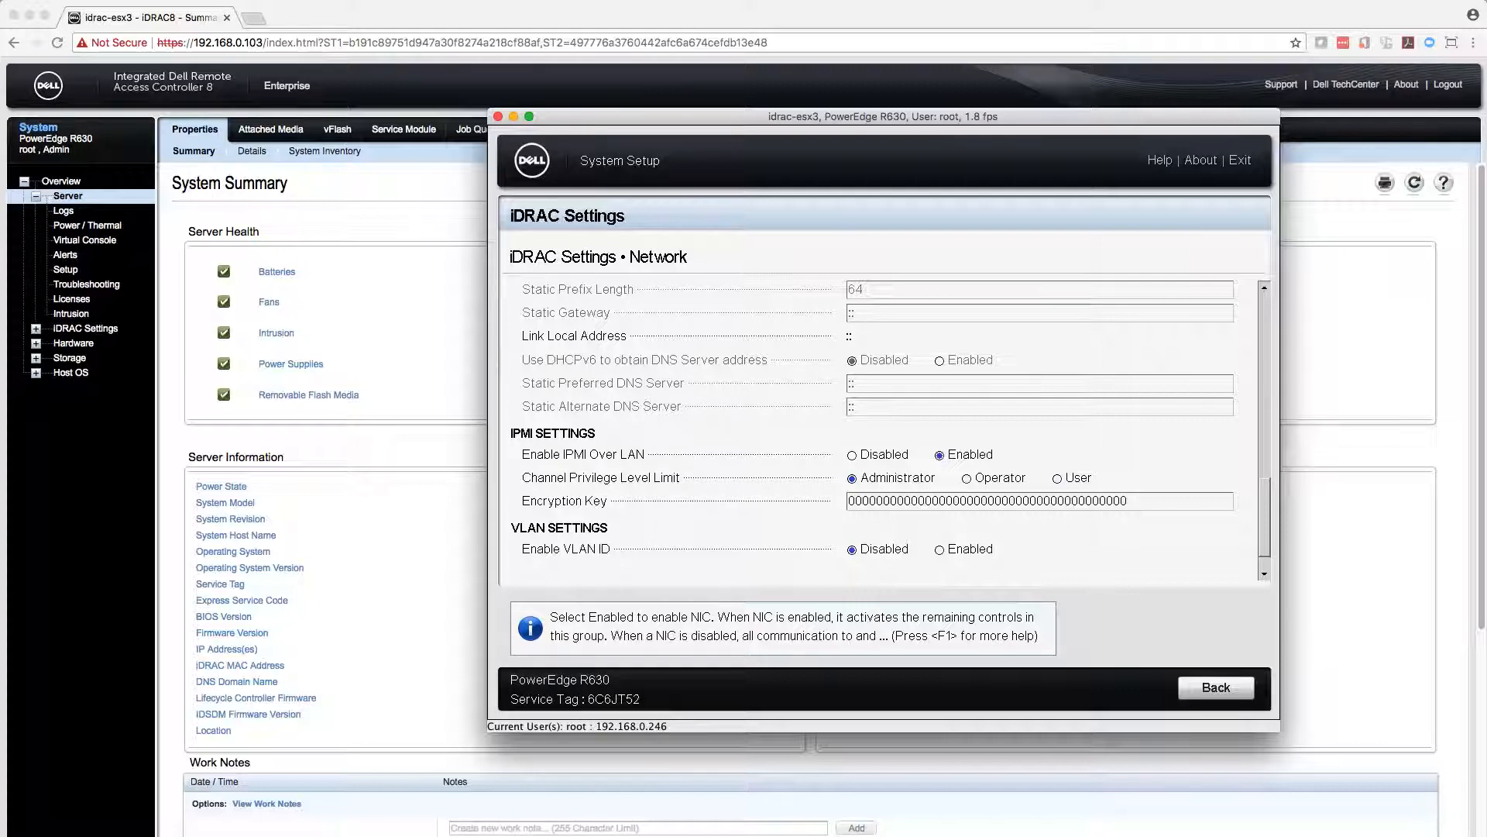
click(940, 455)
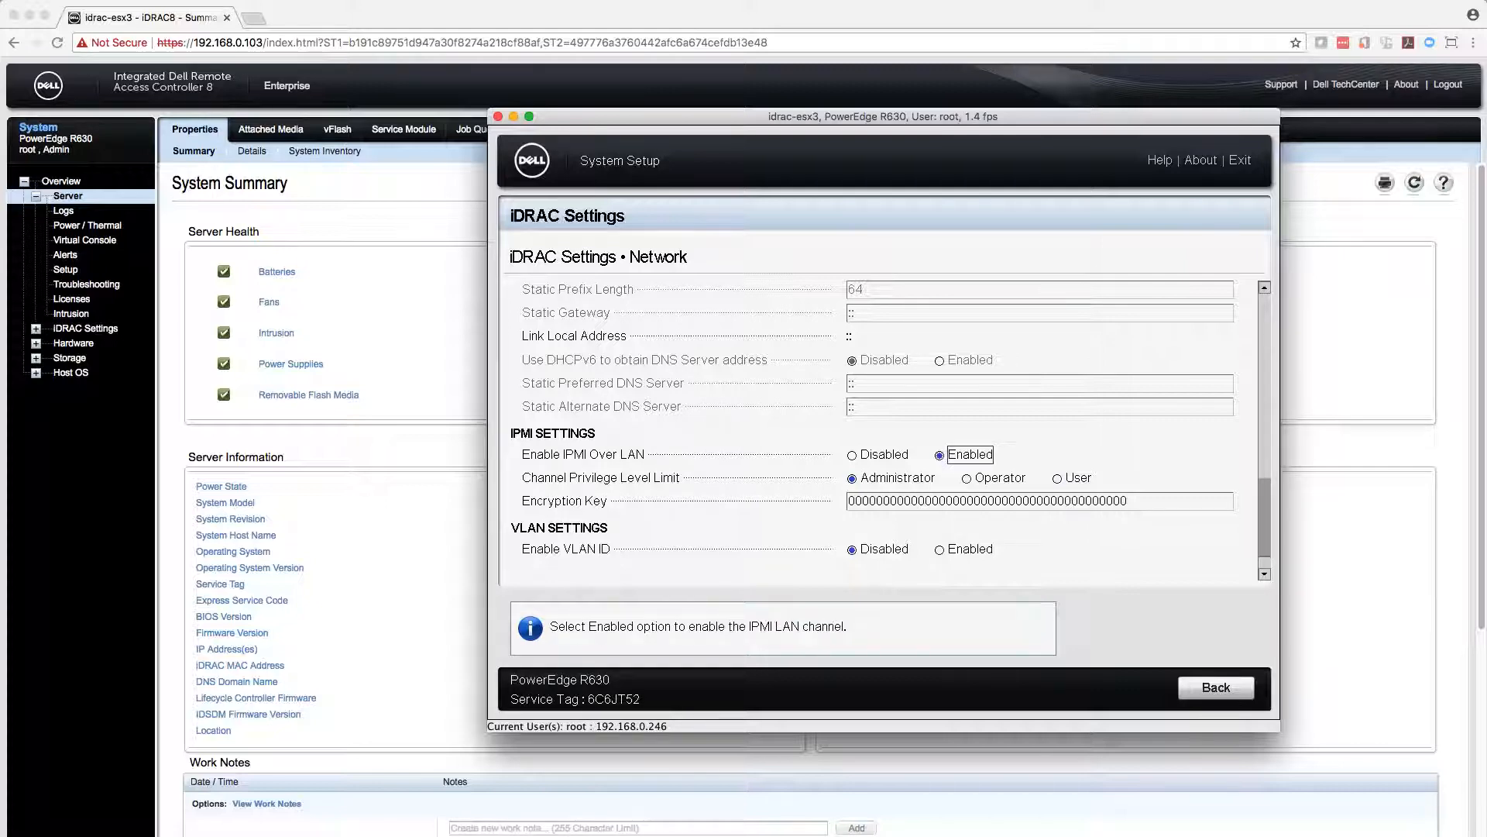
scroll(892, 423, down, 1)
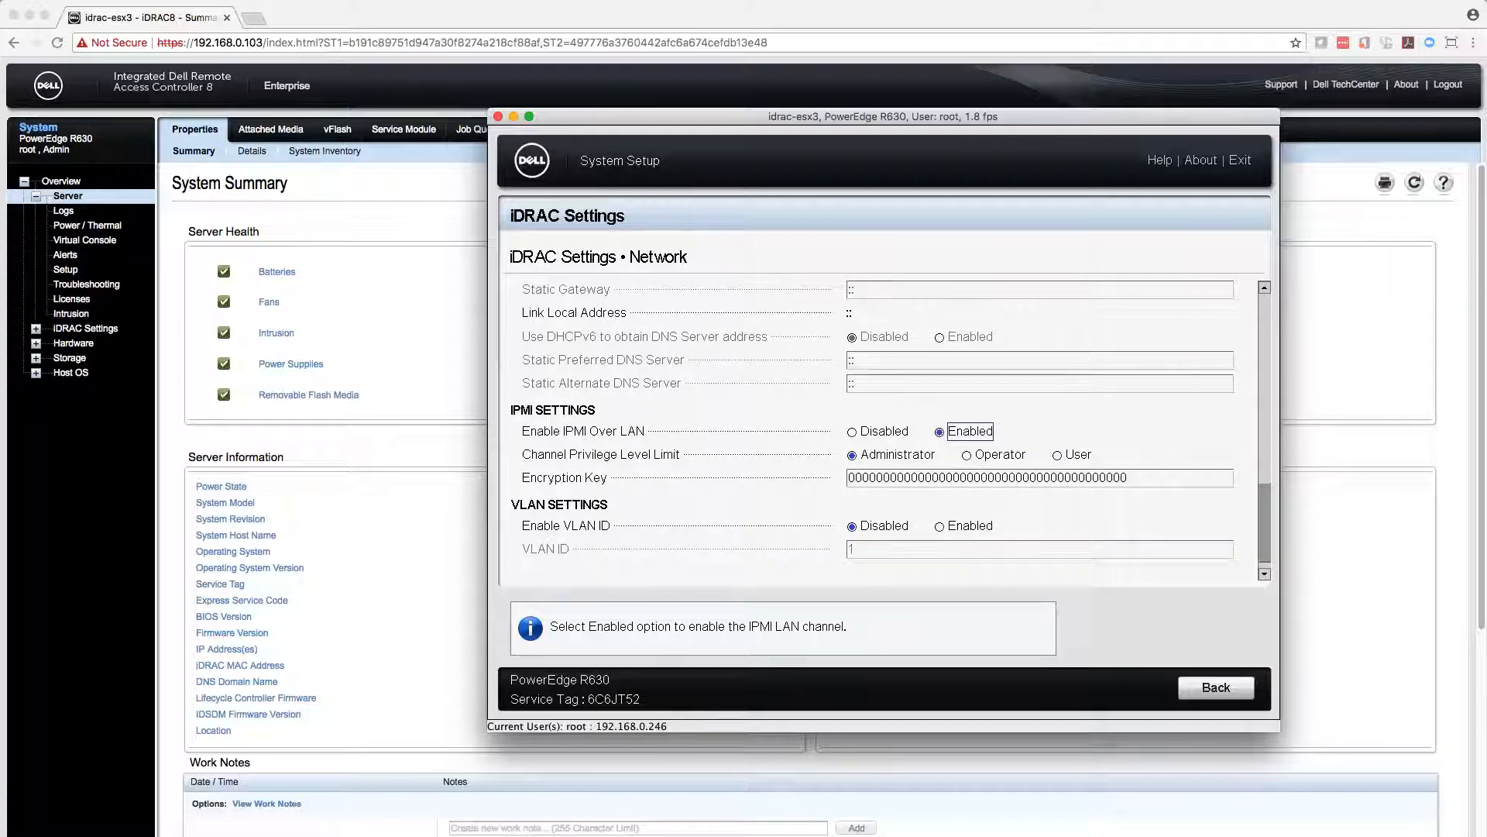
Check the common and IPv4 settings on the iDRAC Network page and leave the iDRAC settings
scroll(883, 430, up, 10)
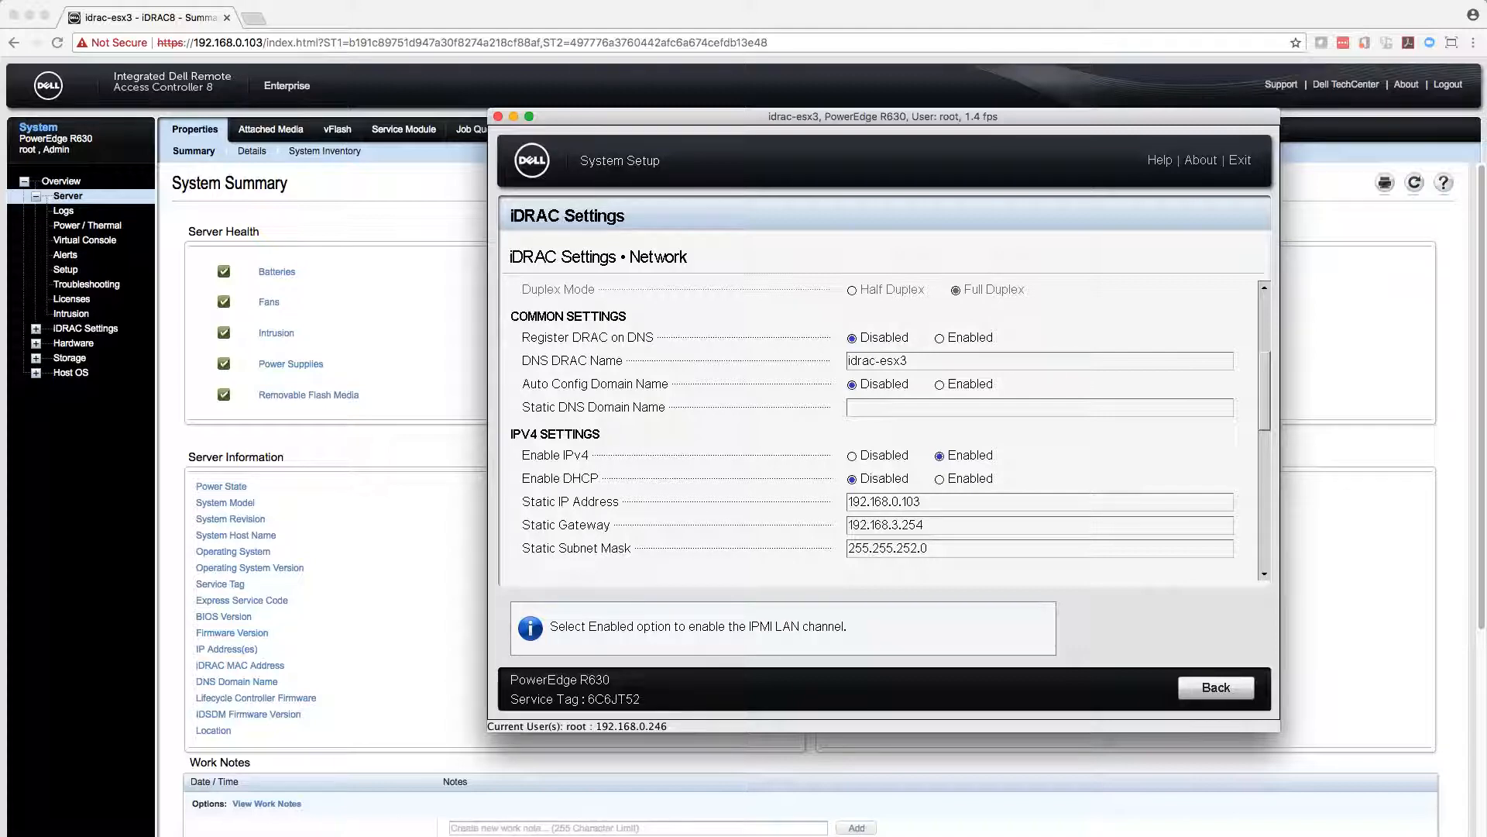
key(Tab)
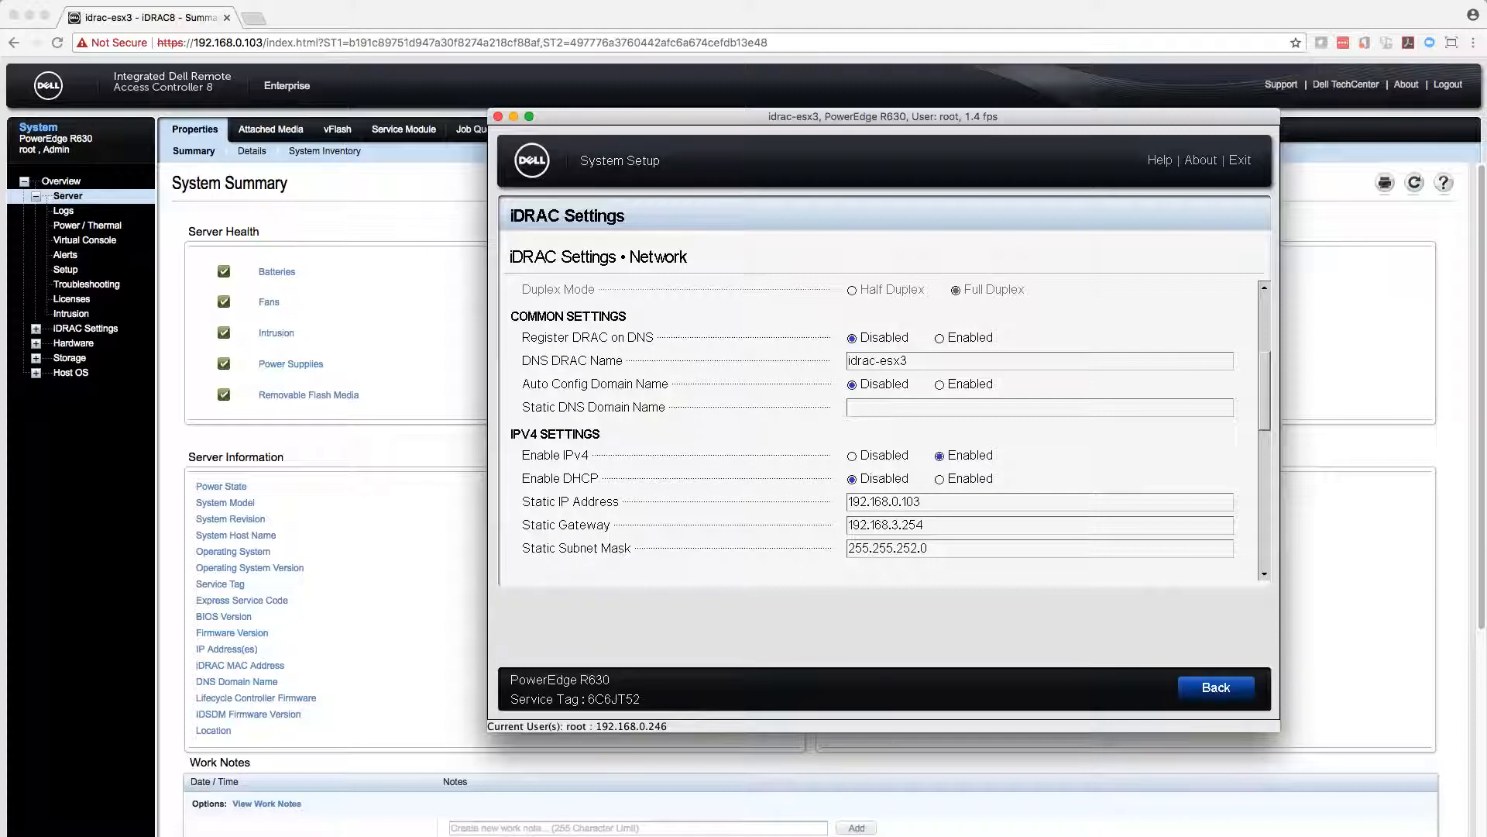
key(Return)
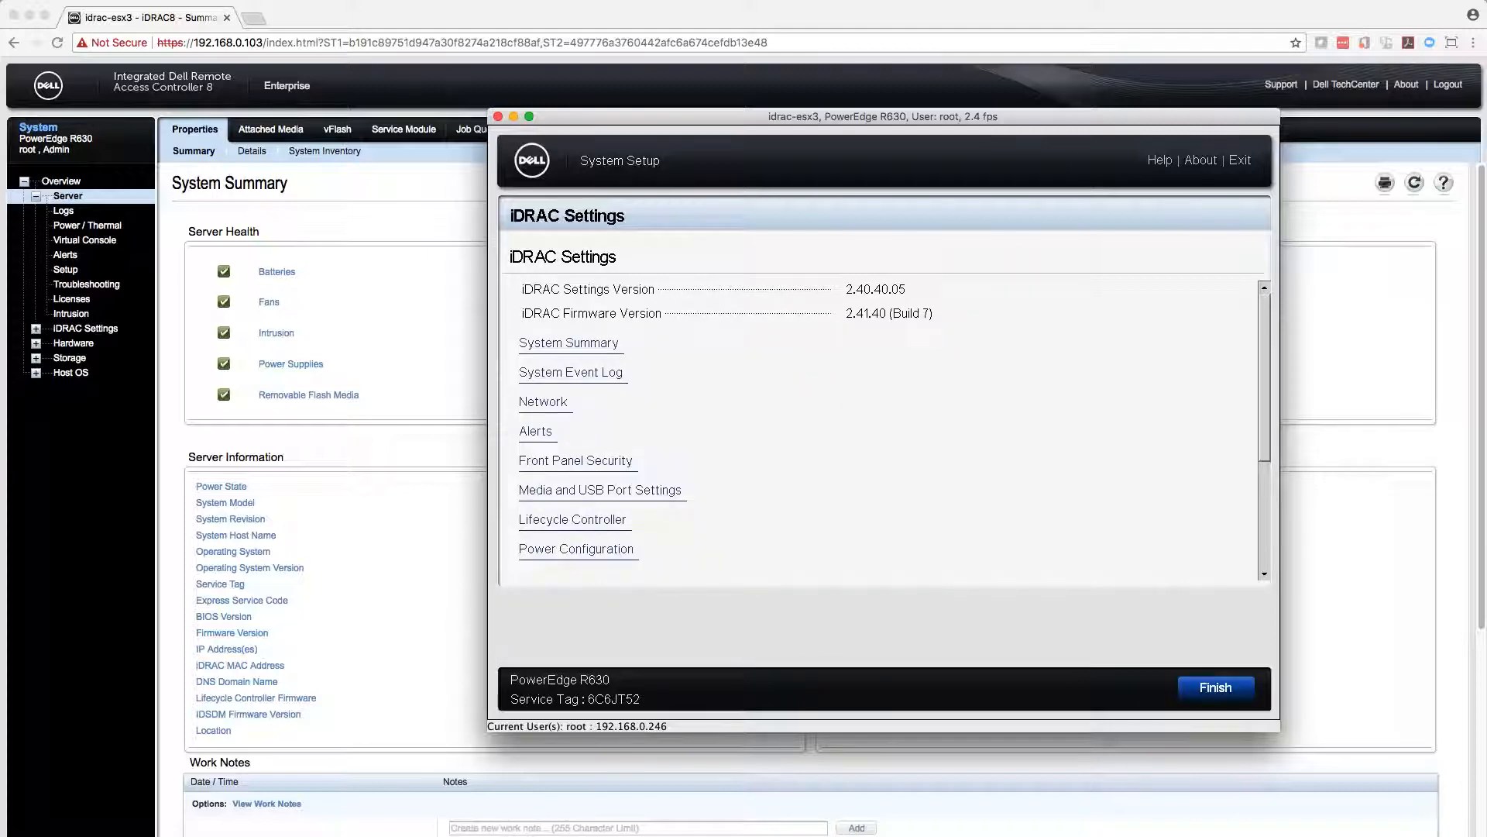
key(Return)
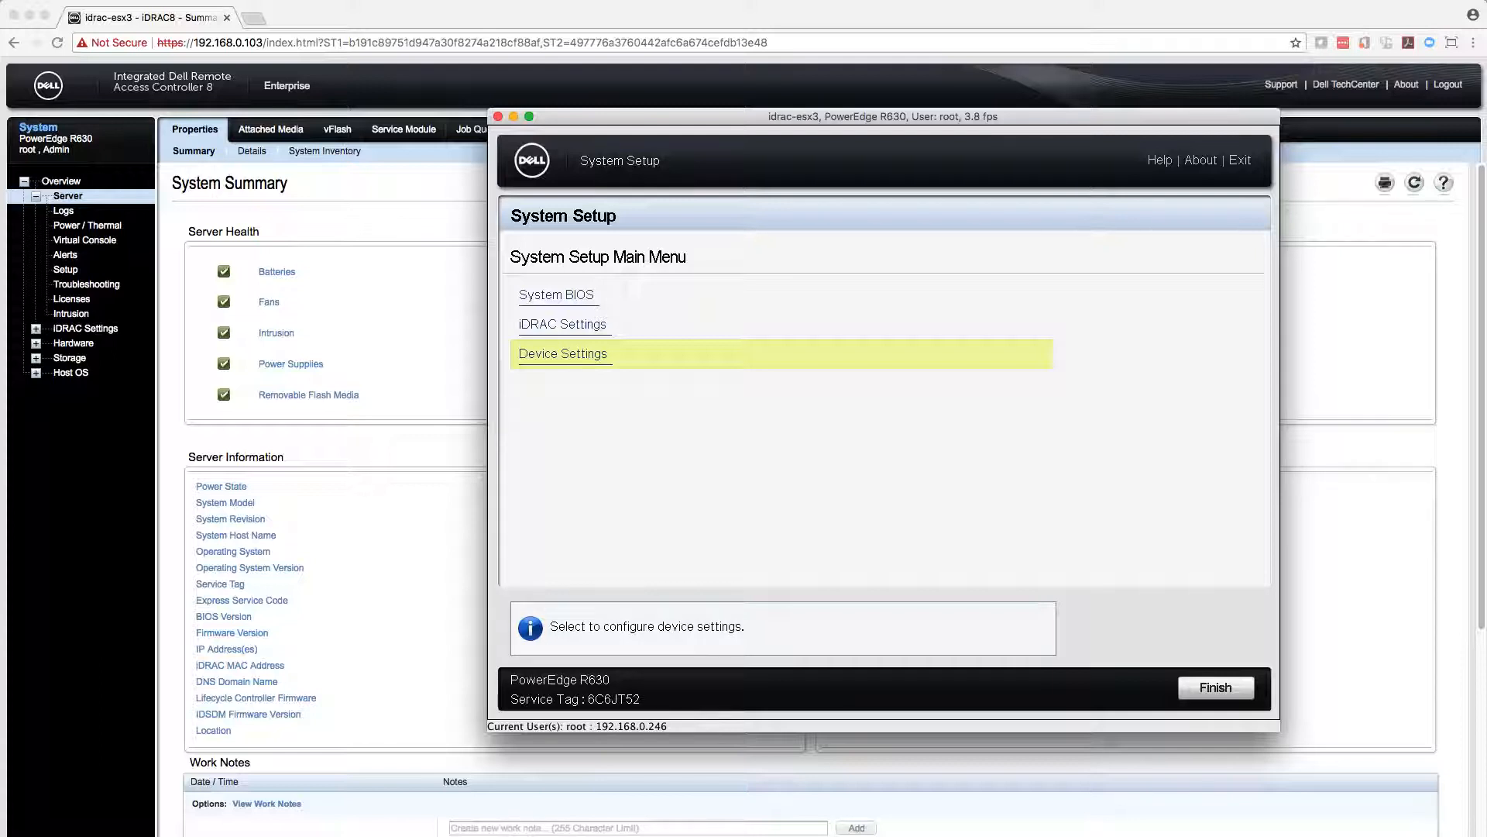
In the PERC H730 Mini controller management, select Physical Disk 00:01:09 as the boot device and review the controller's basic properties
key(Return)
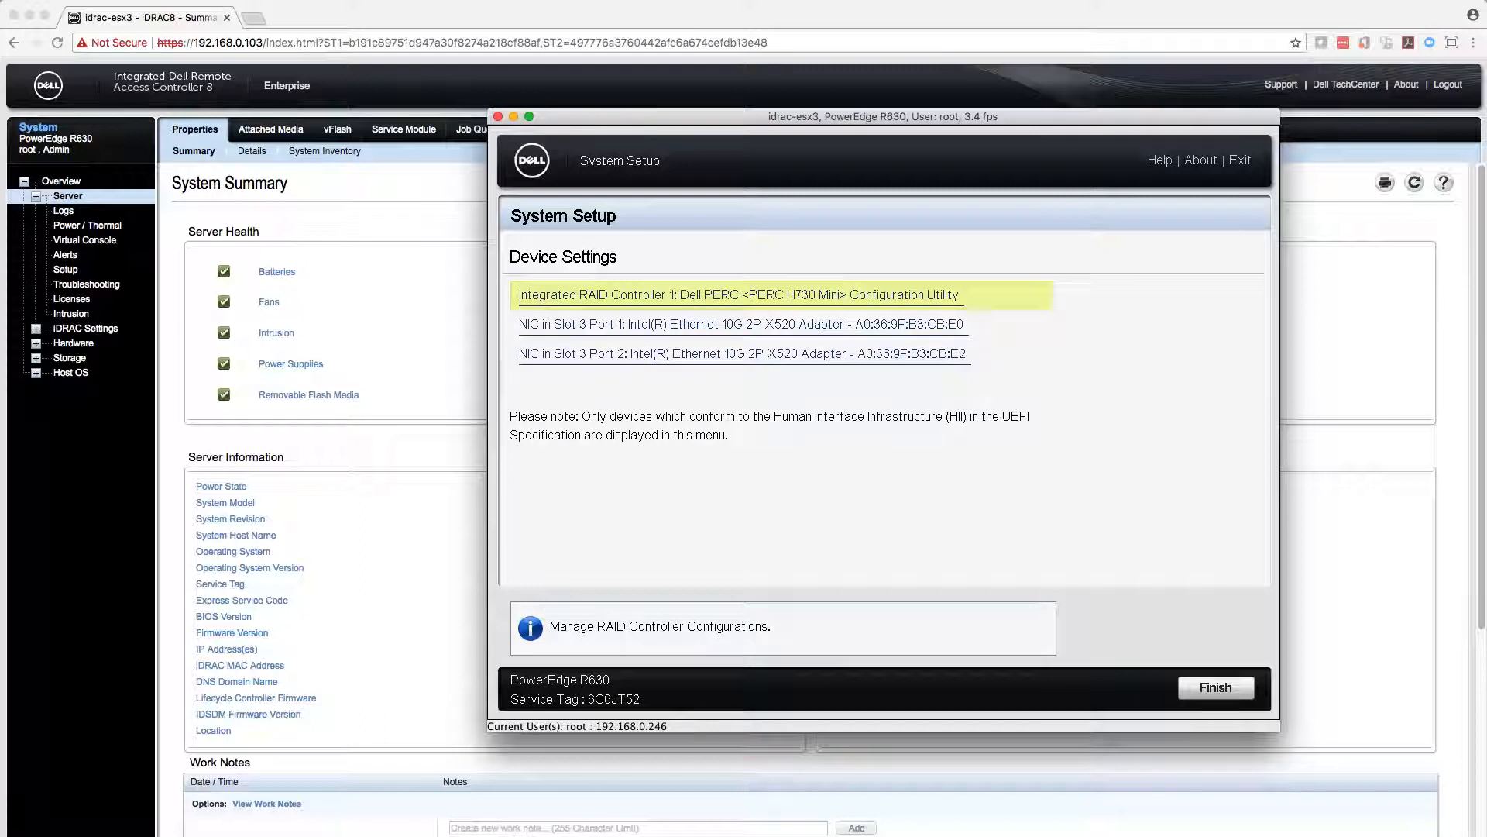
key(Return)
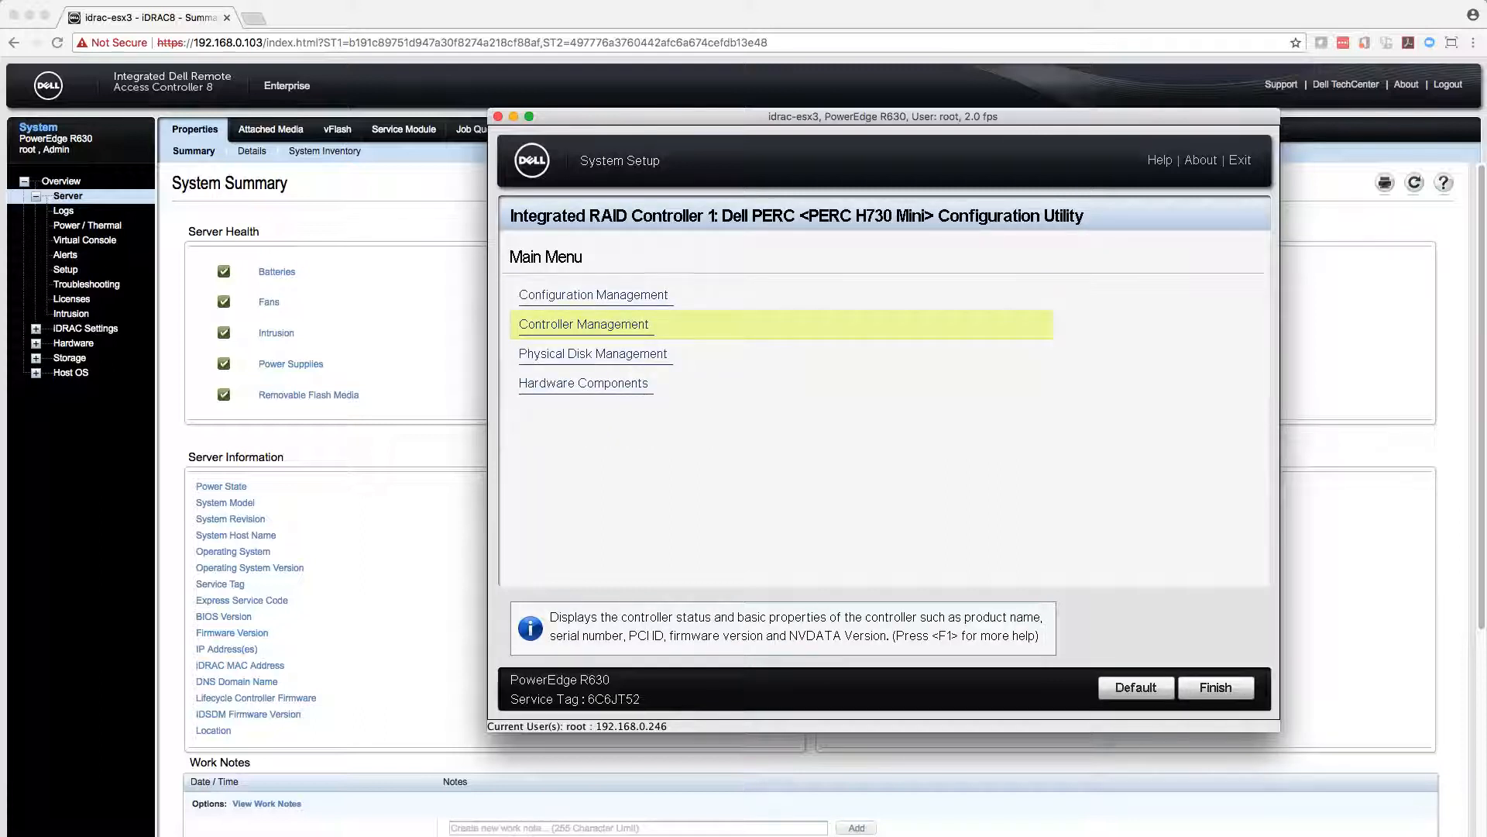
key(Return)
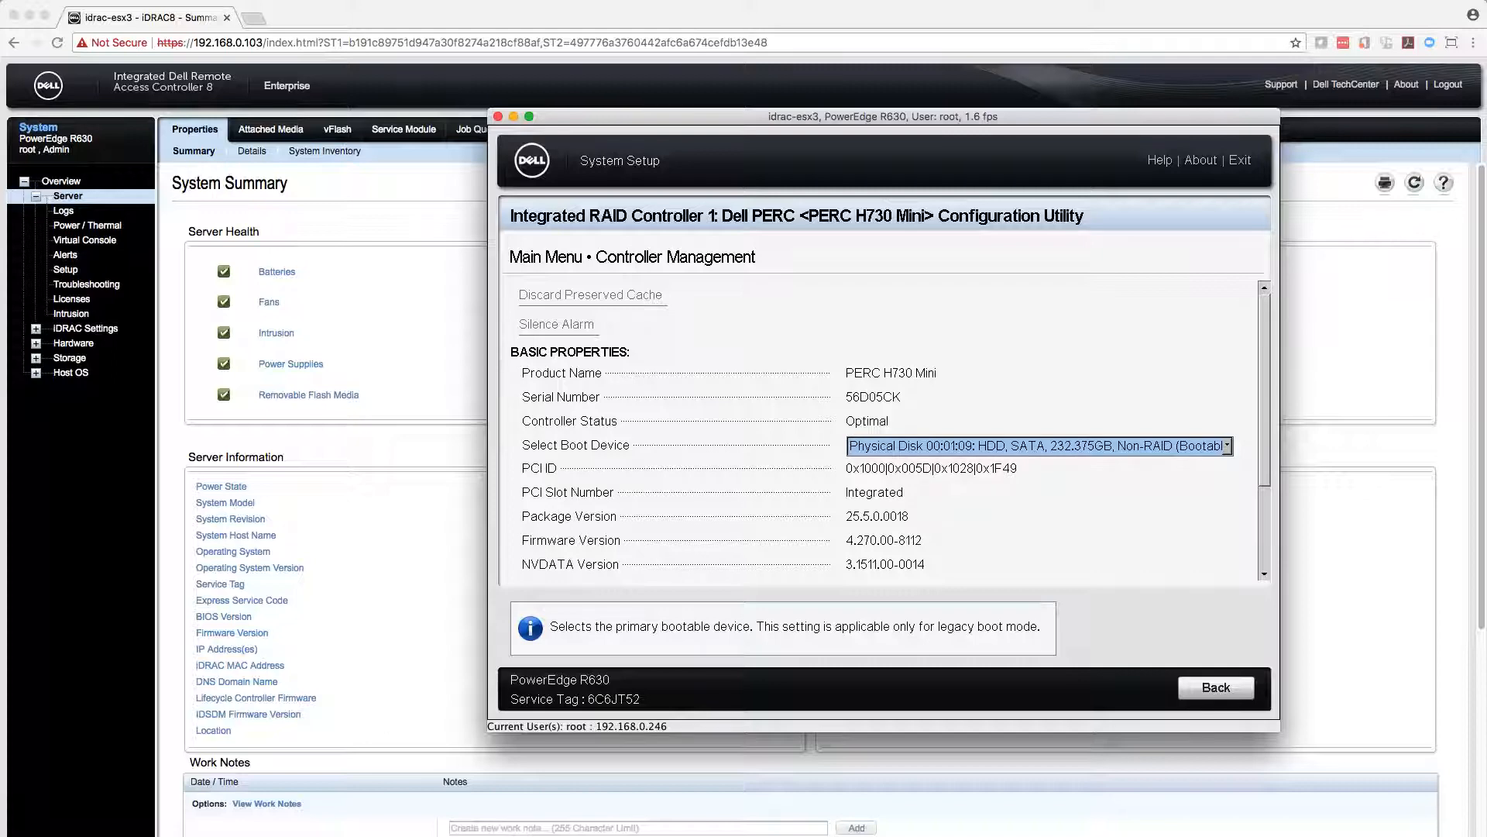
key(Return)
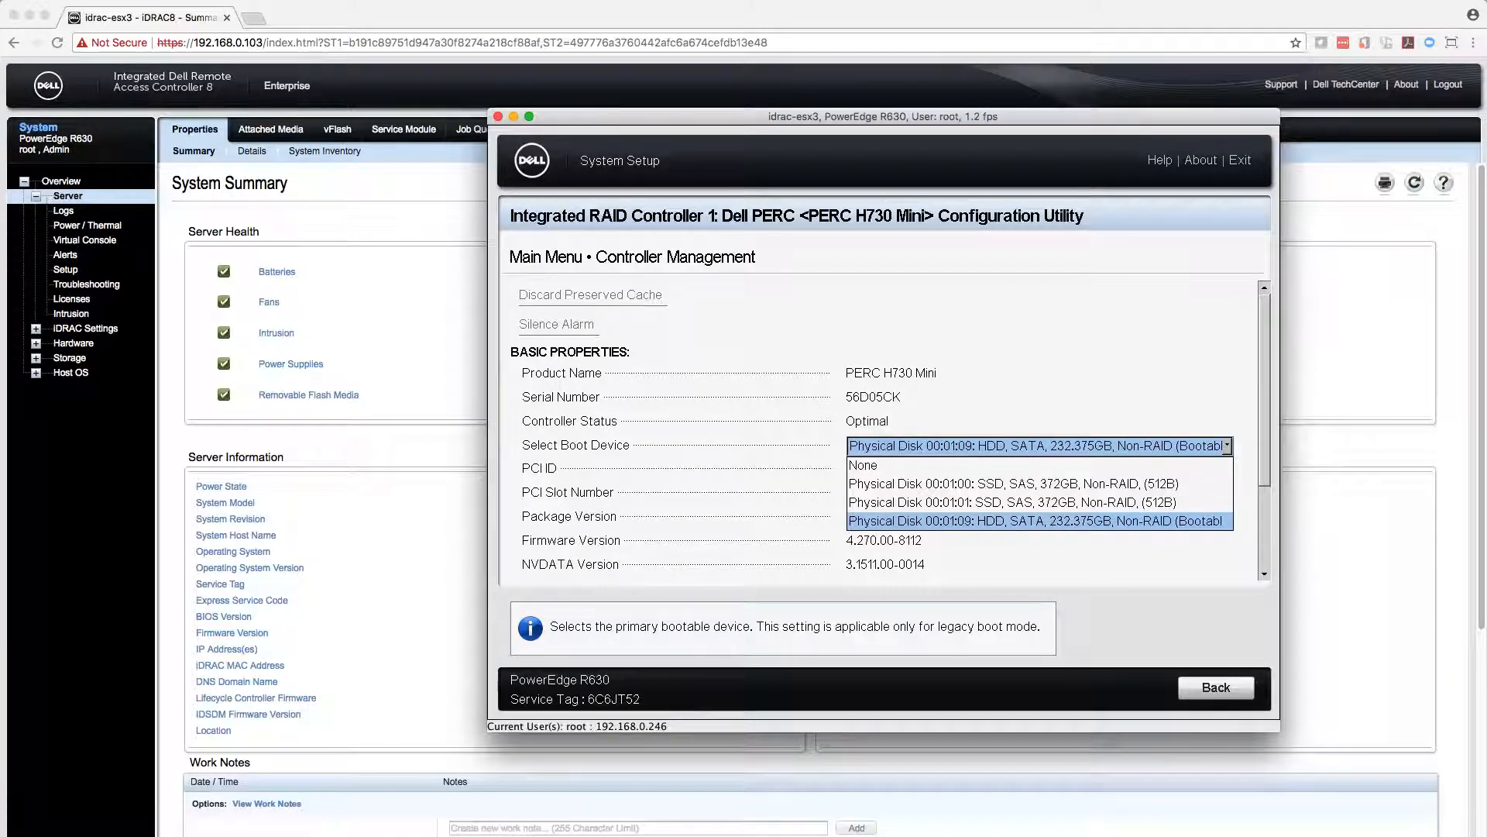
key(Return)
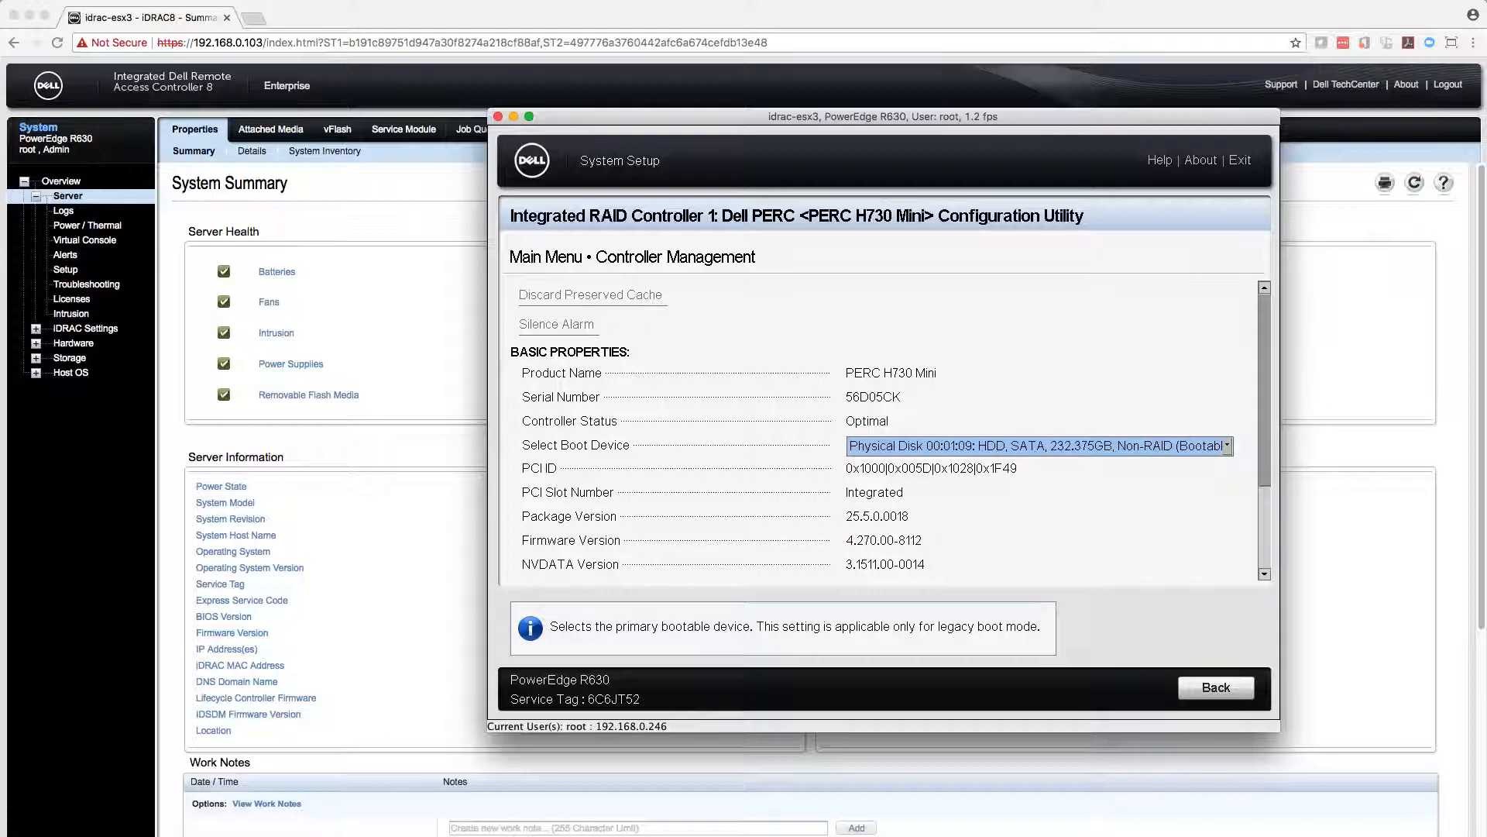
scroll(883, 430, down, 3)
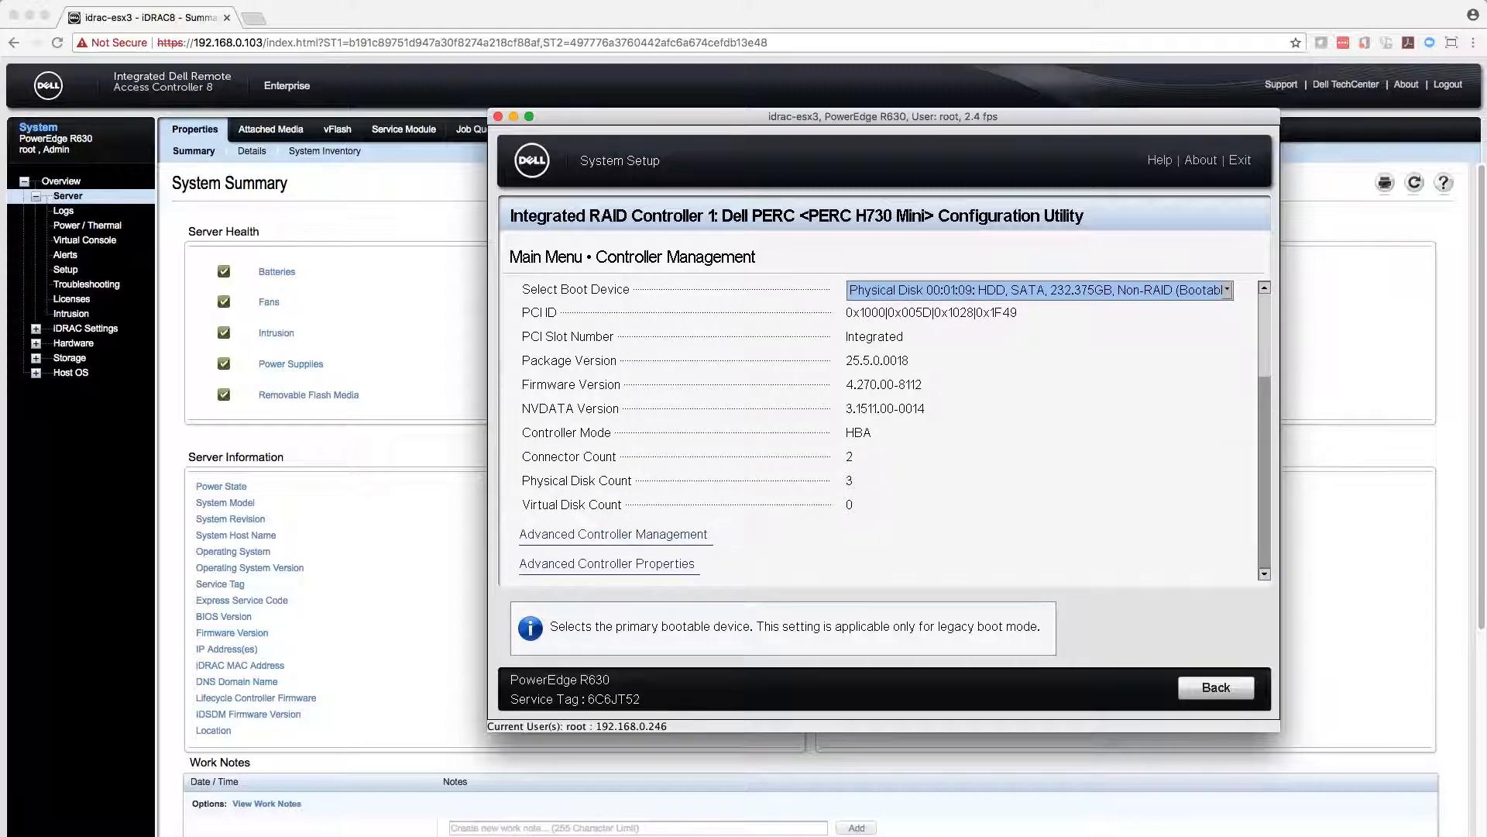
key(Tab)
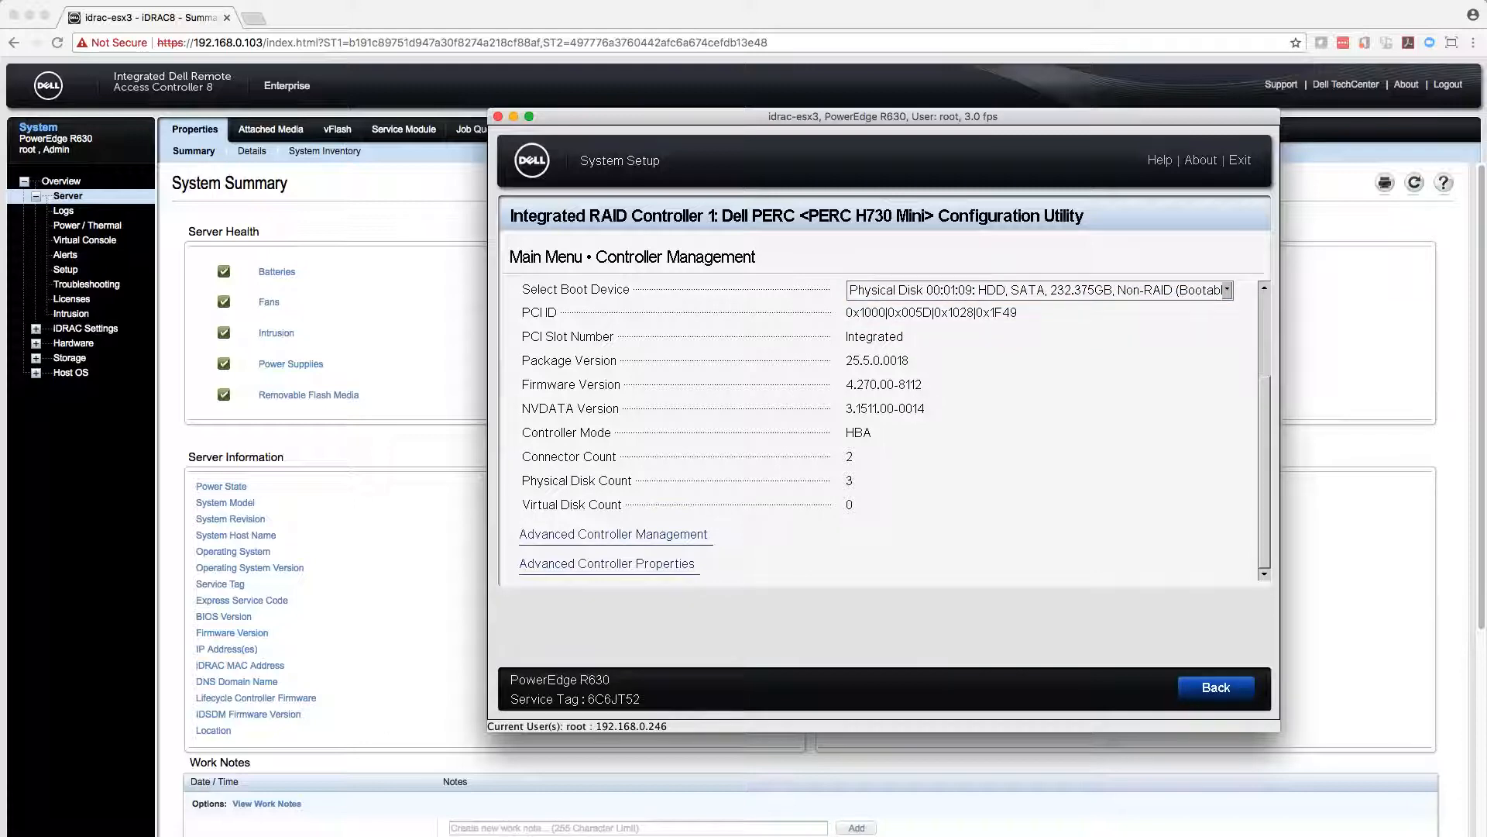
key(Return)
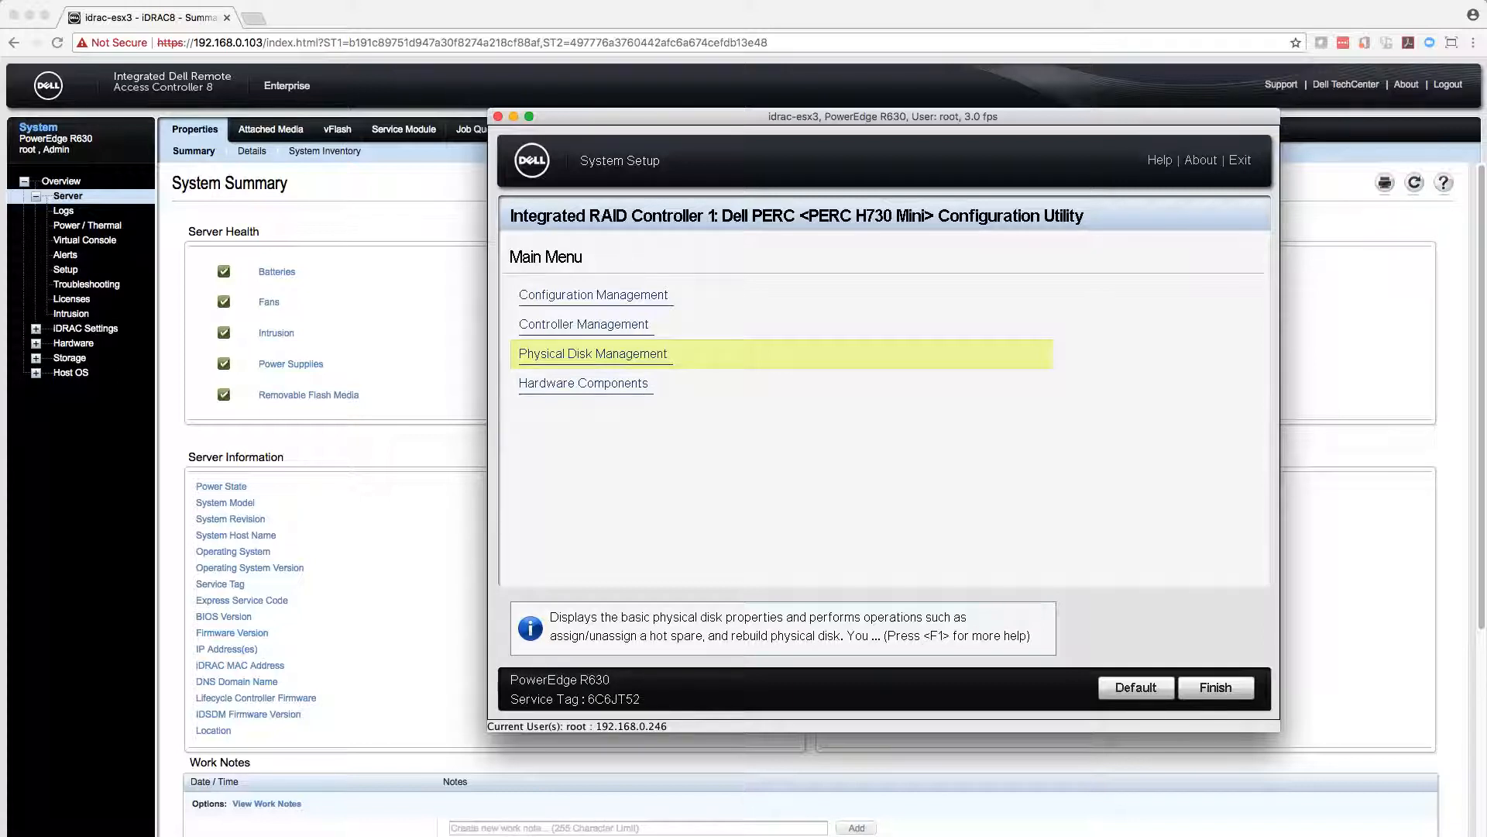
Examine the properties of Physical Disk 00:01:09 in the RAID controller's physical disk management
key(Return)
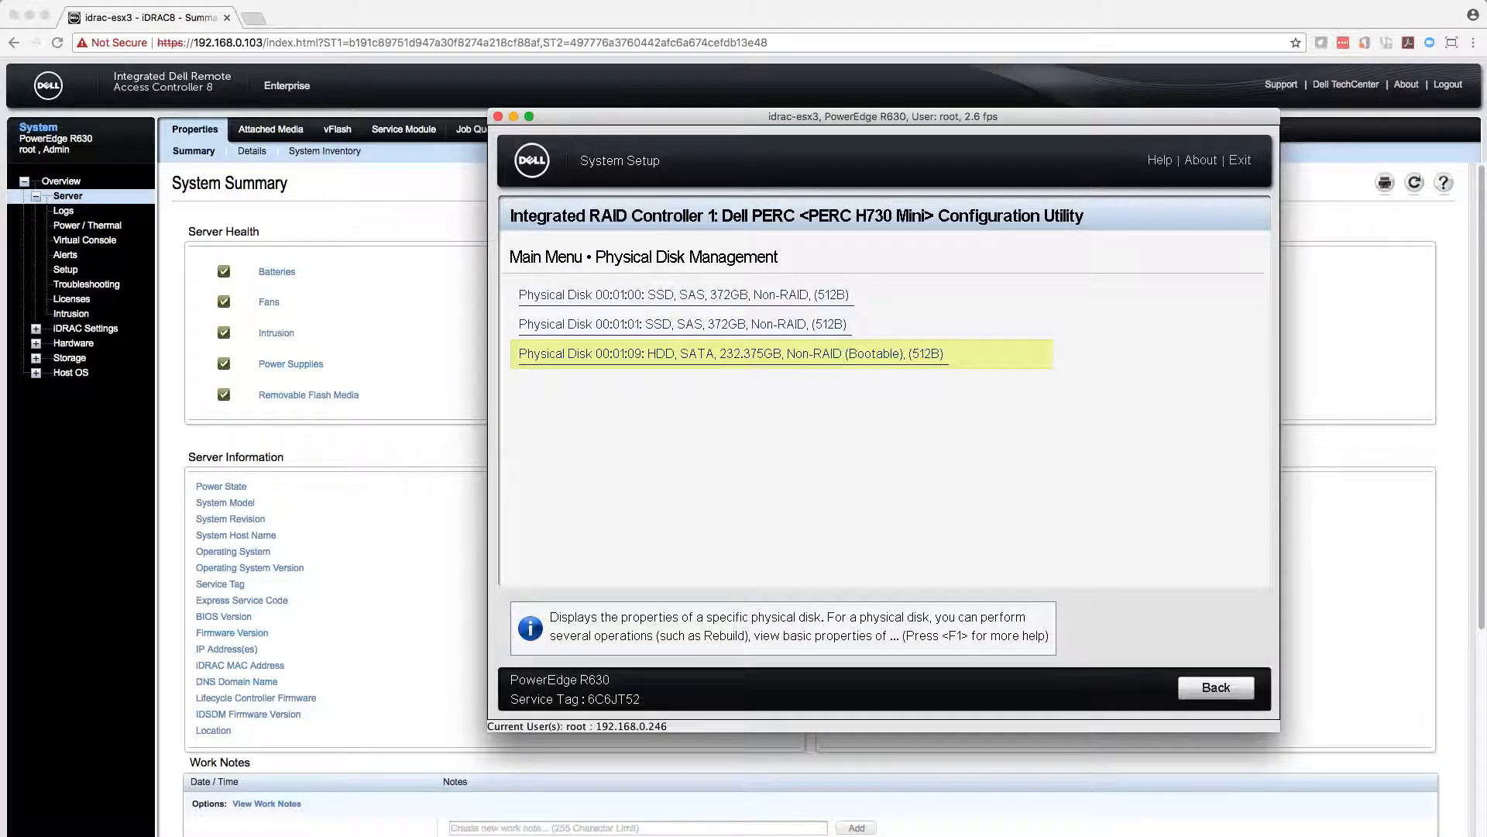
key(Return)
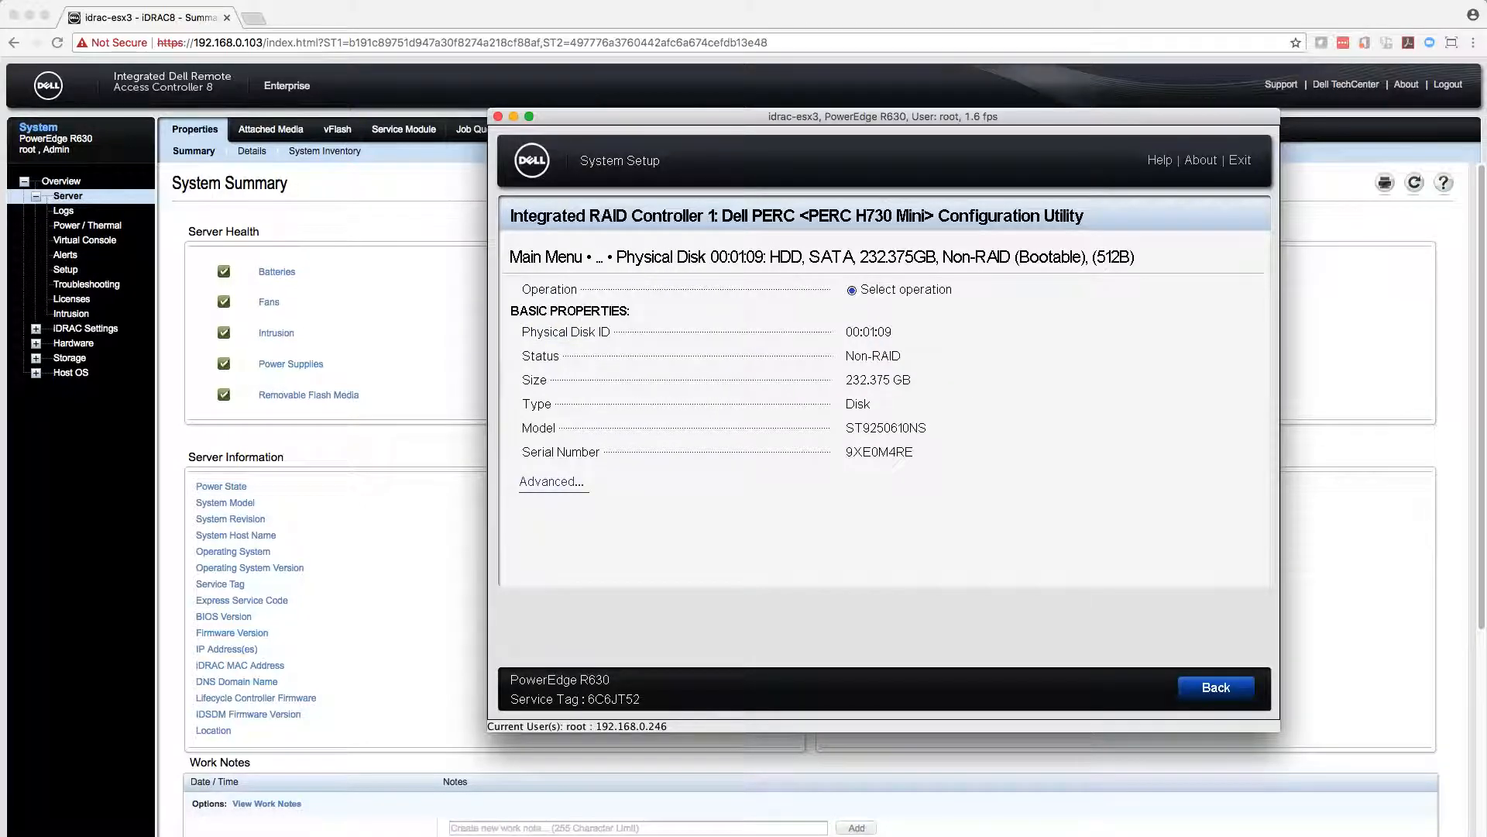
key(Escape)
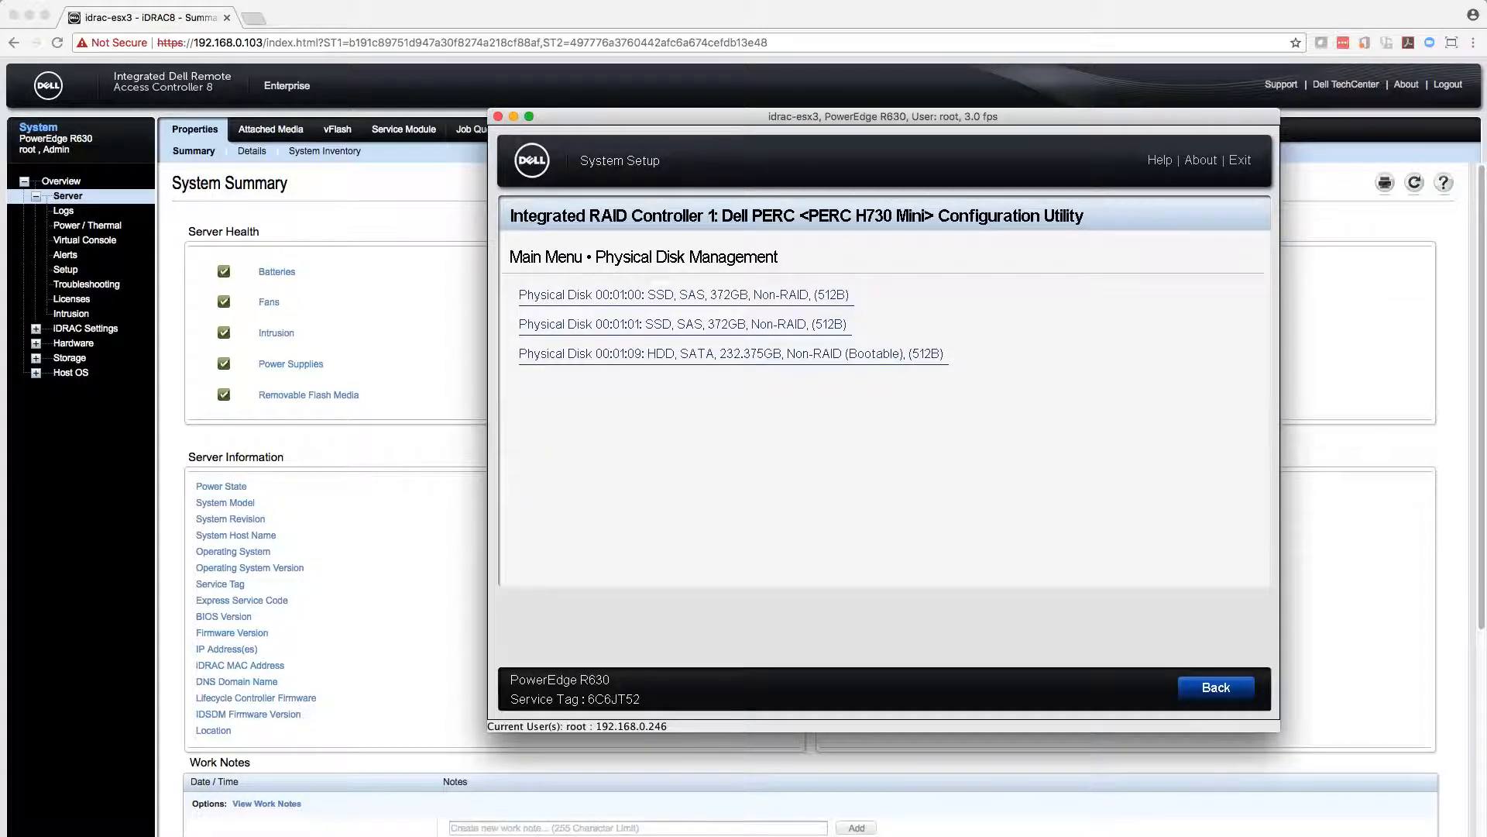
key(Escape)
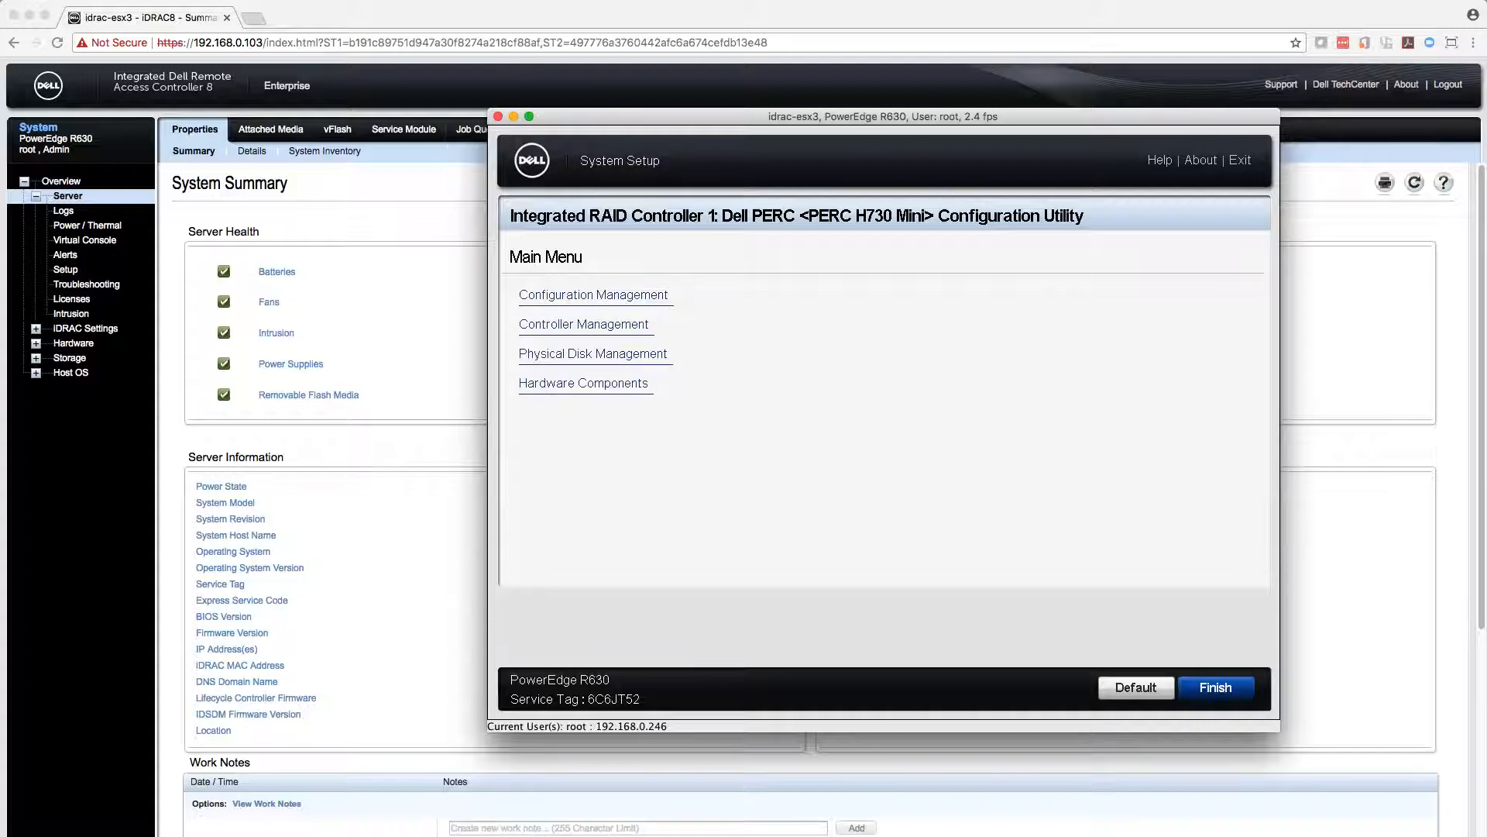
Leave the RAID configuration utility and Device Settings, and exit System Setup to reboot the server
key(Escape)
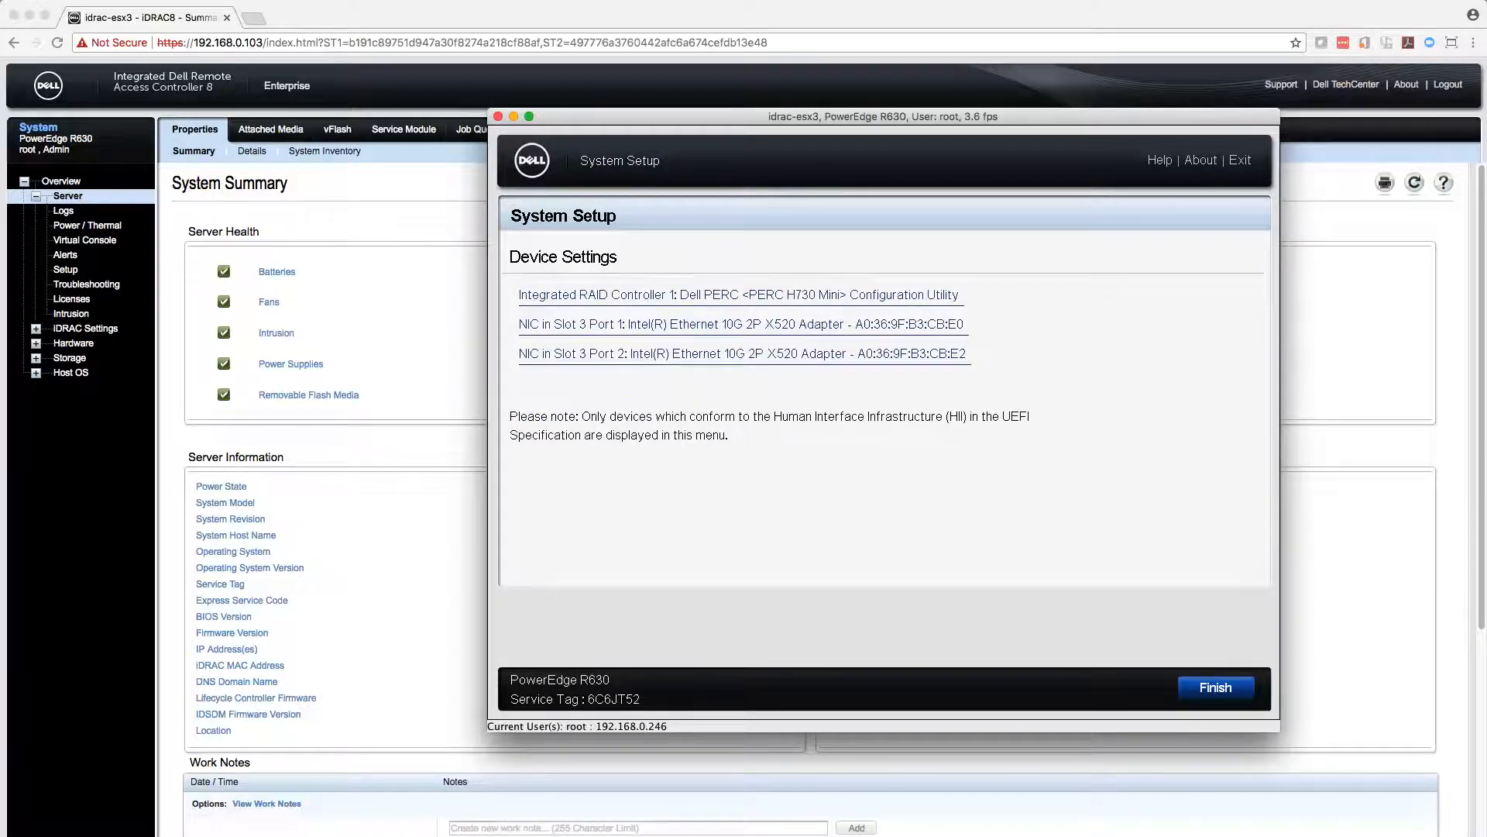
key(Escape)
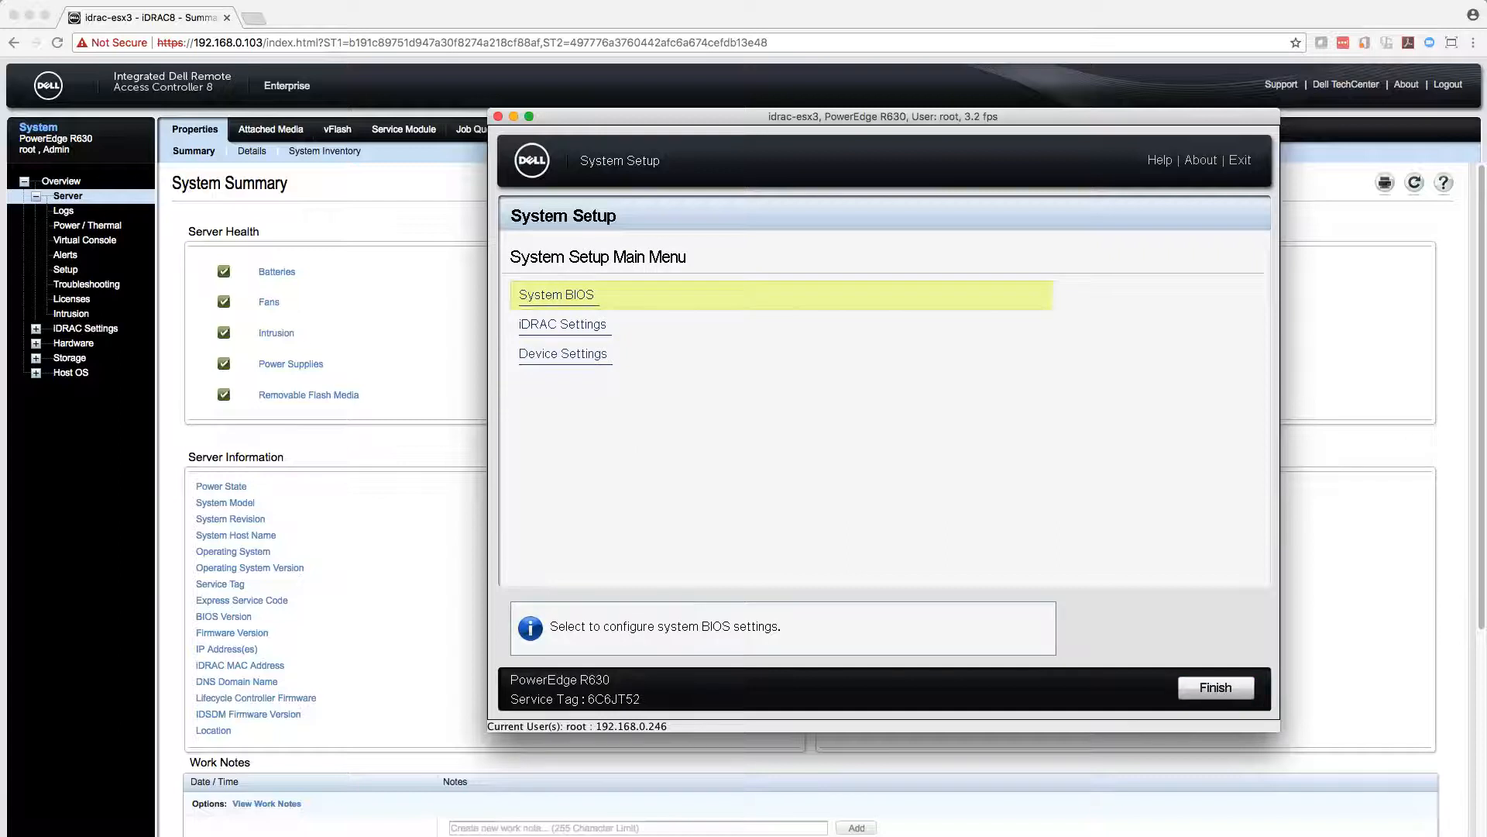
key(Escape)
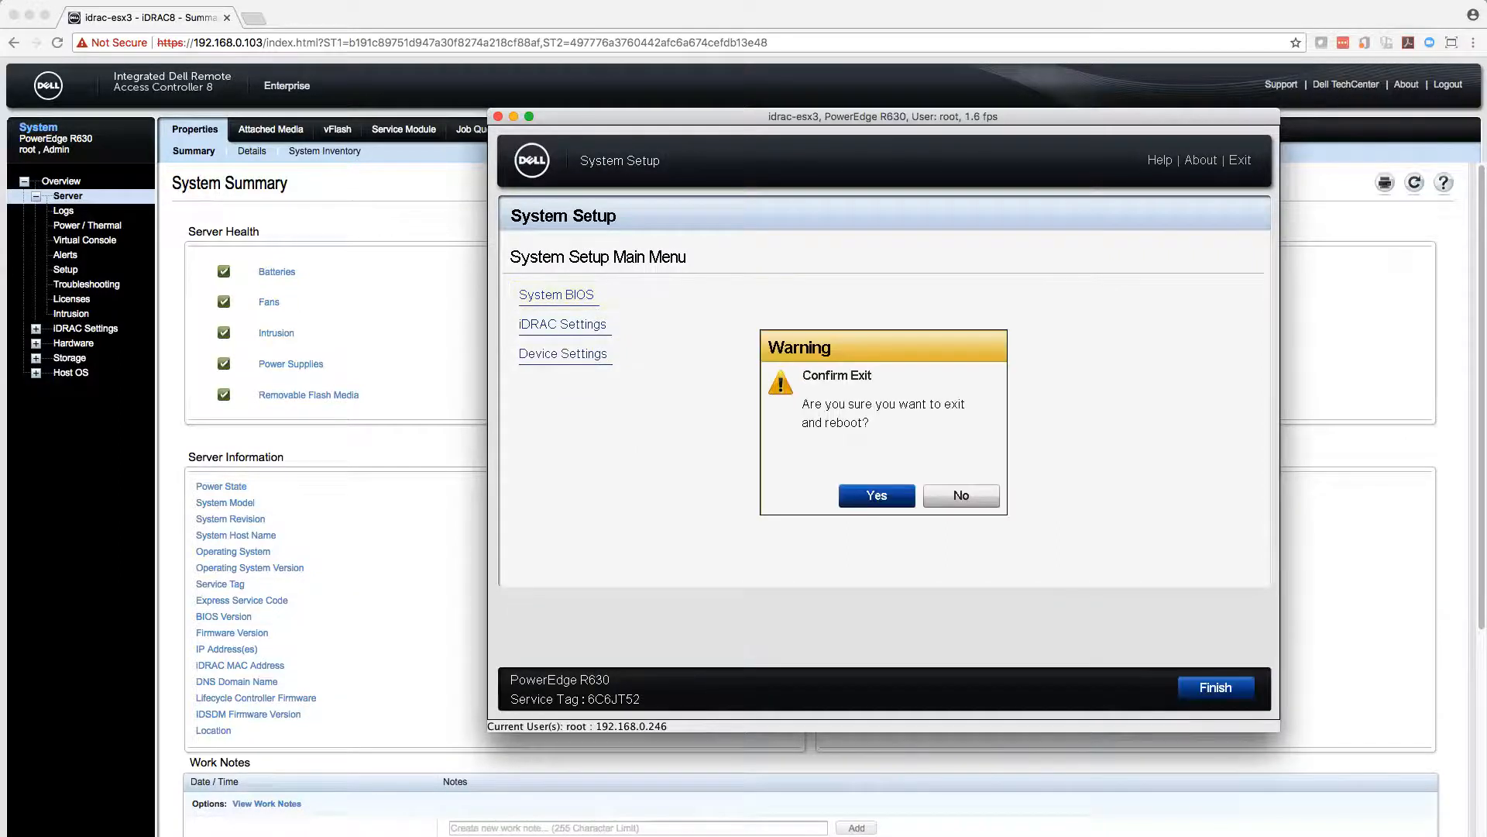